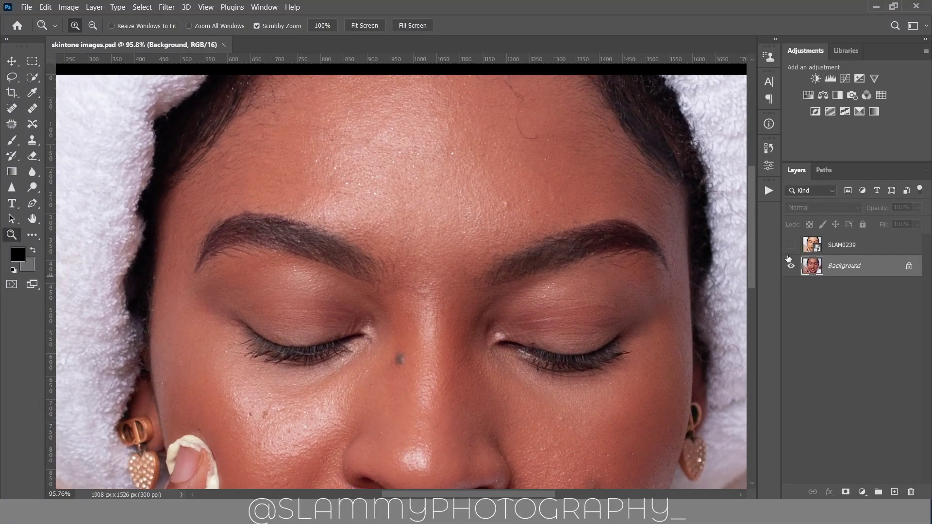
Show SLAM0239, fit the image on screen, then delete SLAM0239, leaving only Background.
{"action": "left_click", "coordinate": [791, 246]}
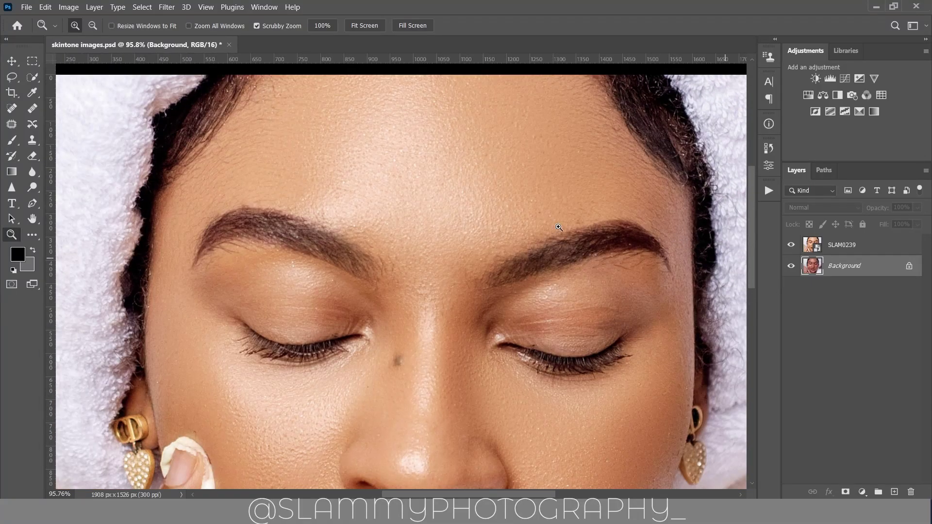
{"action": "scroll", "coordinate": [329, 101], "scroll_direction": "up", "scroll_amount": 3}
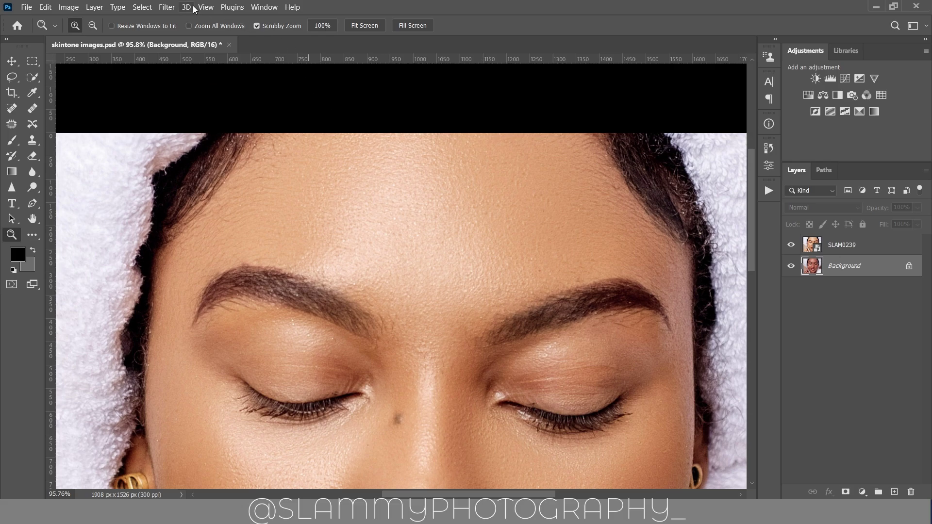
{"action": "left_click", "coordinate": [206, 7]}
{"action": "left_click", "coordinate": [233, 115]}
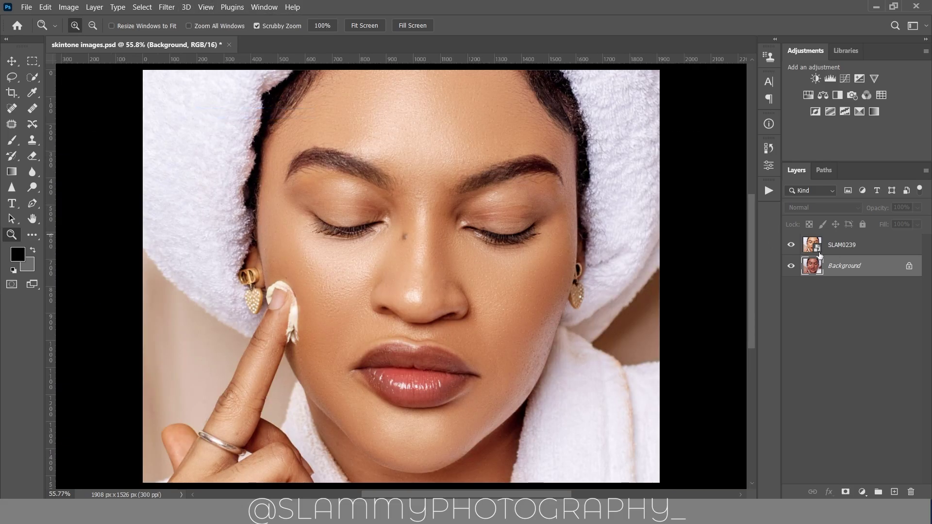
{"action": "left_click_drag", "start_coordinate": [853, 246], "coordinate": [909, 489]}
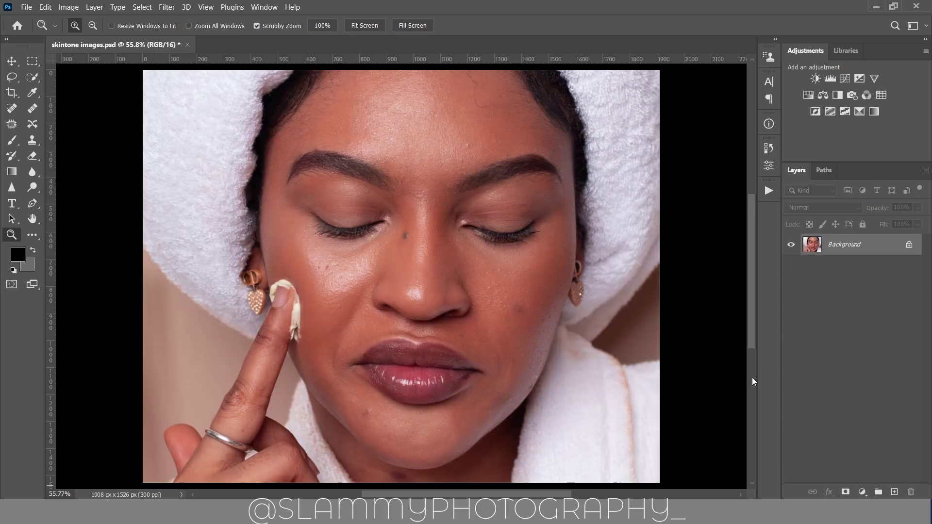
Fit the portrait on screen and spot-heal the blemish on the right cheek.
{"action": "scroll", "coordinate": [407, 122], "scroll_direction": "up", "scroll_amount": 2}
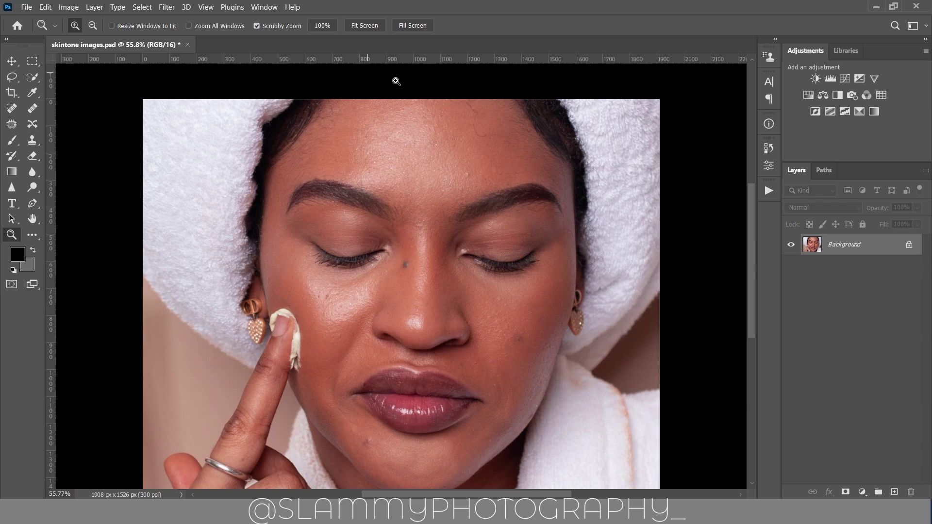
{"action": "left_click", "coordinate": [206, 6]}
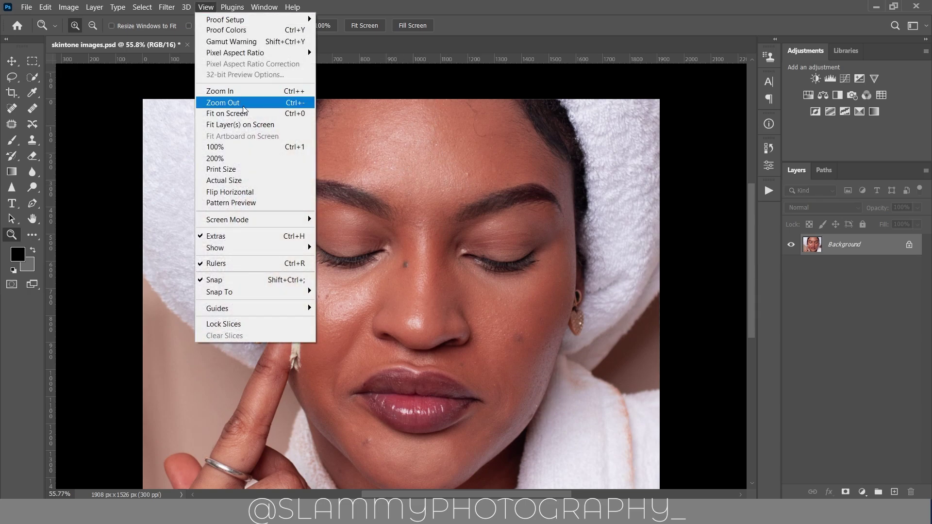
{"action": "left_click", "coordinate": [243, 113]}
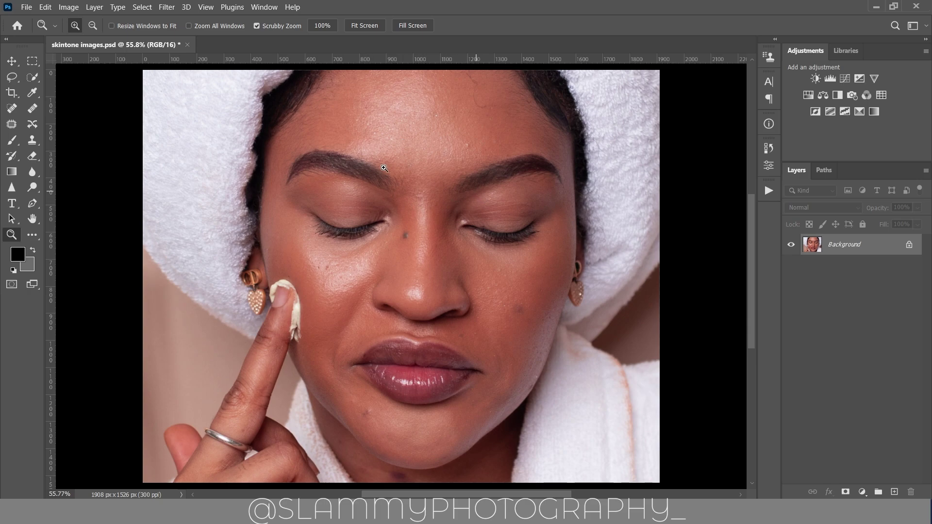
{"action": "left_click", "coordinate": [11, 108]}
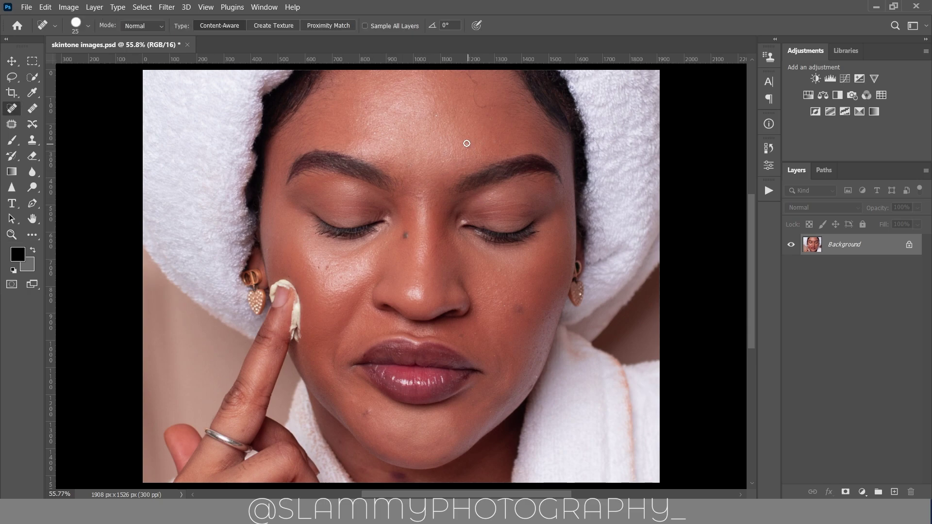
{"action": "left_click", "coordinate": [523, 311]}
Patch the lower-chin blemish and a tiny spot between the brows, then show the Actions panel.
{"action": "left_click", "coordinate": [11, 125]}
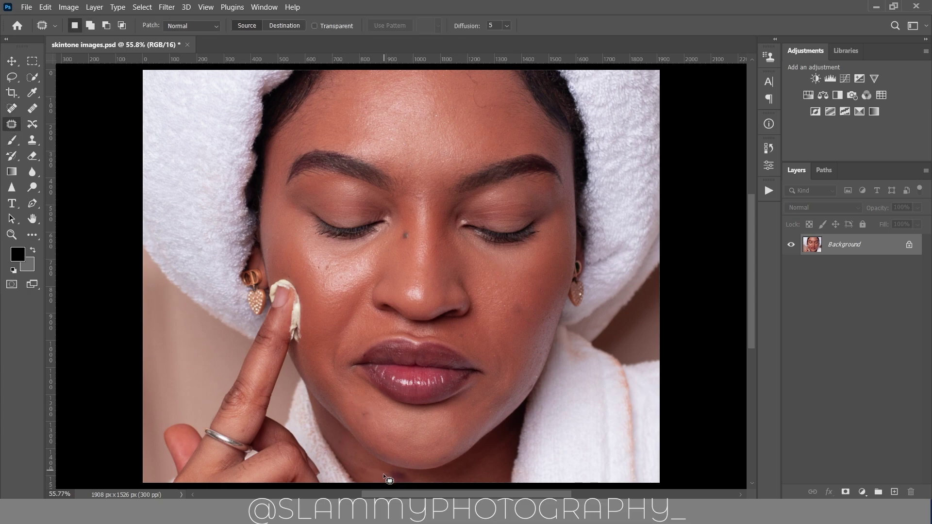
{"action": "mouse_move", "coordinate": [383, 474]}
{"action": "left_mouse_down"}
{"action": "mouse_move", "coordinate": [407, 478]}
{"action": "mouse_move", "coordinate": [384, 470]}
{"action": "mouse_move", "coordinate": [476, 469]}
{"action": "left_mouse_up"}
{"action": "key", "text": "ctrl+d"}
{"action": "left_click_drag", "start_coordinate": [416, 200], "coordinate": [420, 197]}
{"action": "left_click", "coordinate": [427, 182]}
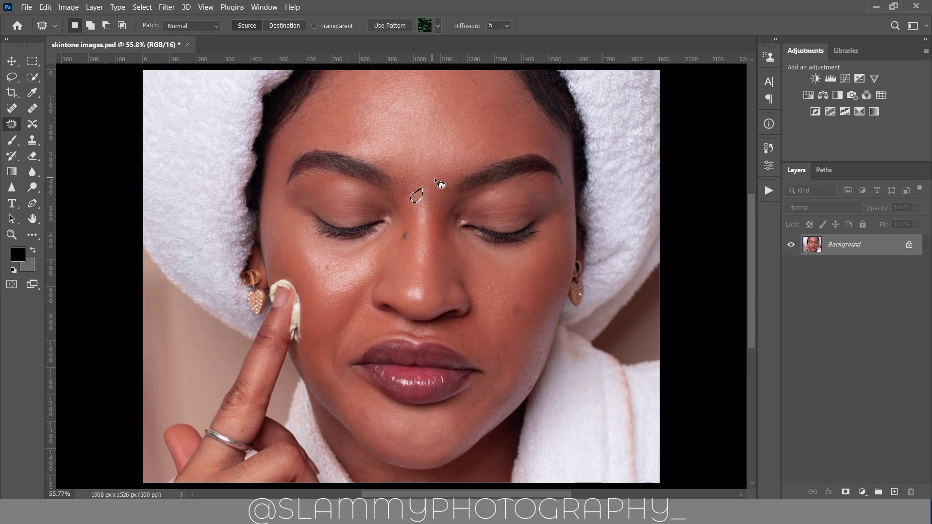
{"action": "left_click", "coordinate": [421, 171]}
{"action": "left_click", "coordinate": [769, 190]}
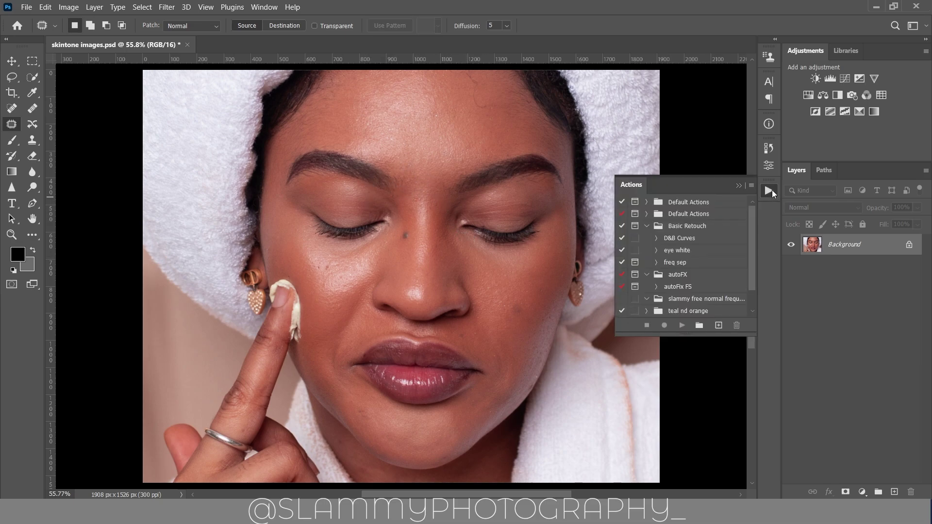
Run the autoFix FS action to create the AutoFIX layer.
{"action": "left_click", "coordinate": [690, 288]}
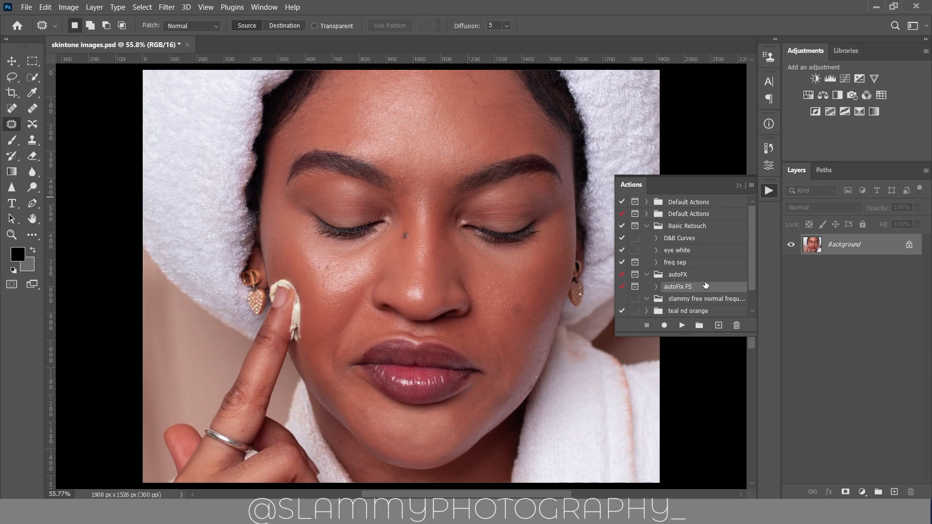
{"action": "scroll", "coordinate": [699, 290], "scroll_direction": "down", "scroll_amount": 1}
{"action": "left_click", "coordinate": [682, 326]}
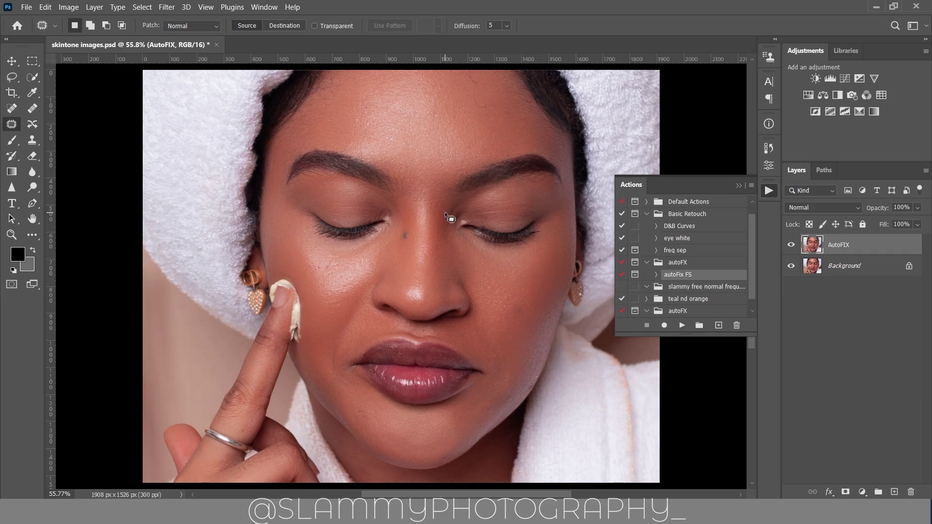
Zoom in on the forehead and toggle the AutoFIX layer to compare skin with the original.
{"action": "left_click", "coordinate": [12, 234]}
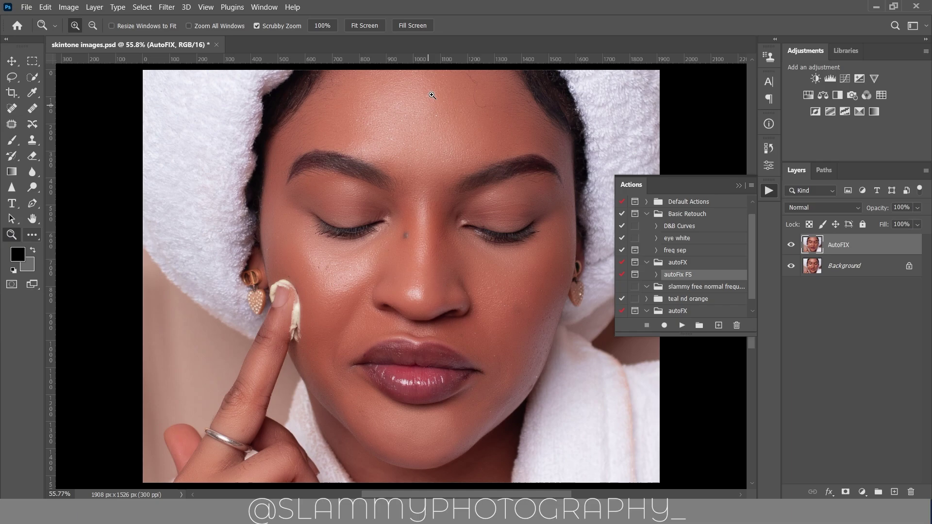
{"action": "left_click_drag", "start_coordinate": [431, 91], "coordinate": [448, 126]}
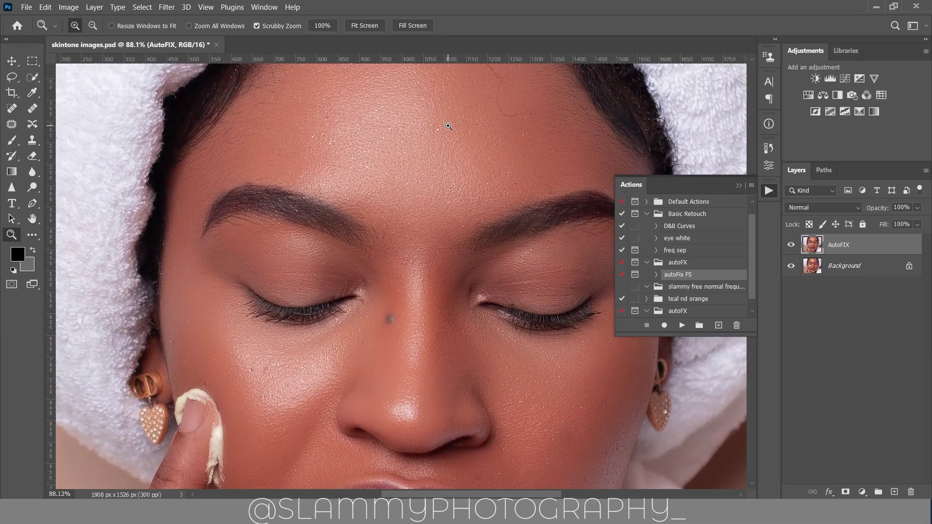
{"action": "left_click", "coordinate": [792, 245]}
{"action": "left_click", "coordinate": [791, 246]}
{"action": "left_click_drag", "start_coordinate": [394, 160], "coordinate": [446, 144]}
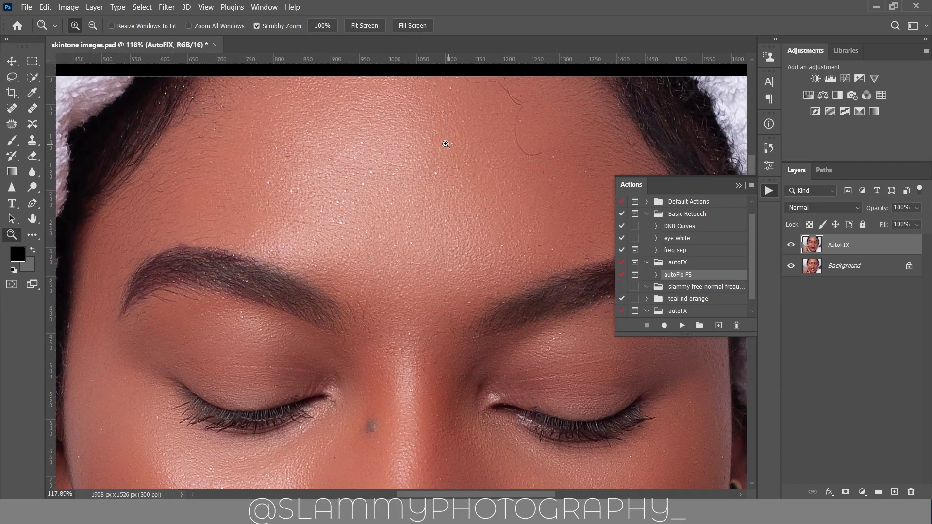
{"action": "left_click", "coordinate": [792, 245]}
{"action": "left_click", "coordinate": [791, 245]}
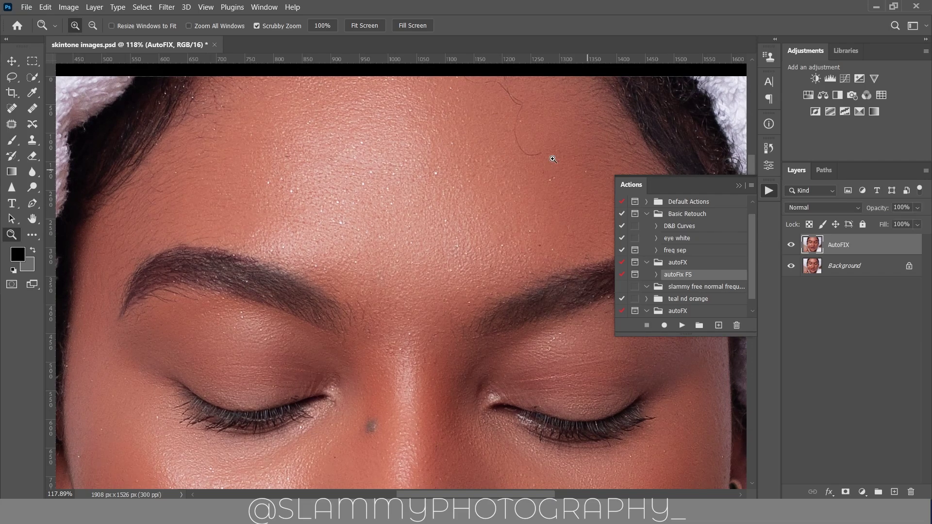
Fit the portrait on screen and compare the AutoFIX layer on versus off.
{"action": "left_click", "coordinate": [206, 7]}
{"action": "left_click", "coordinate": [248, 118]}
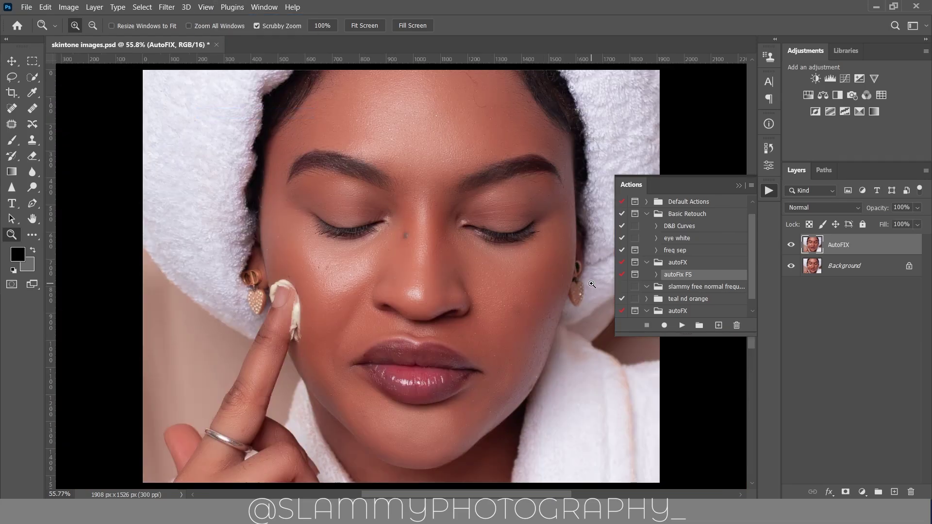
{"action": "left_click", "coordinate": [790, 245]}
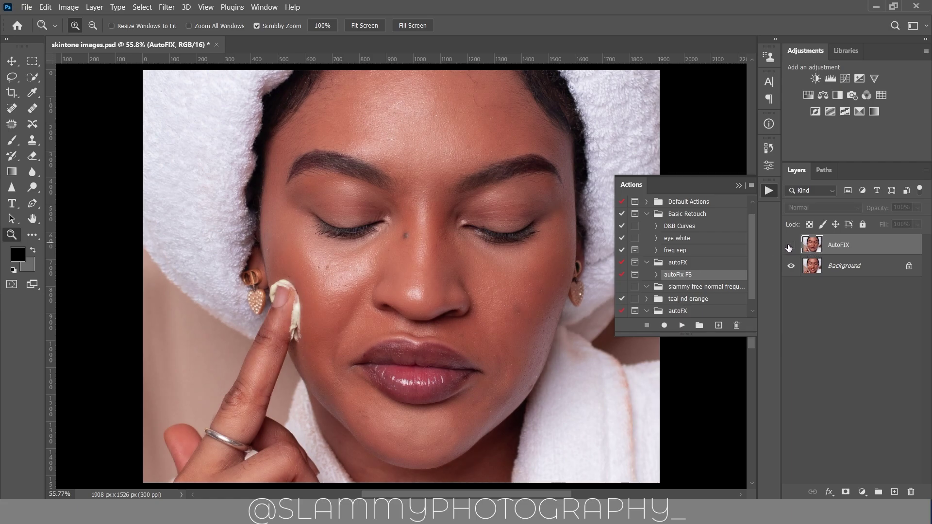
{"action": "left_click", "coordinate": [790, 245]}
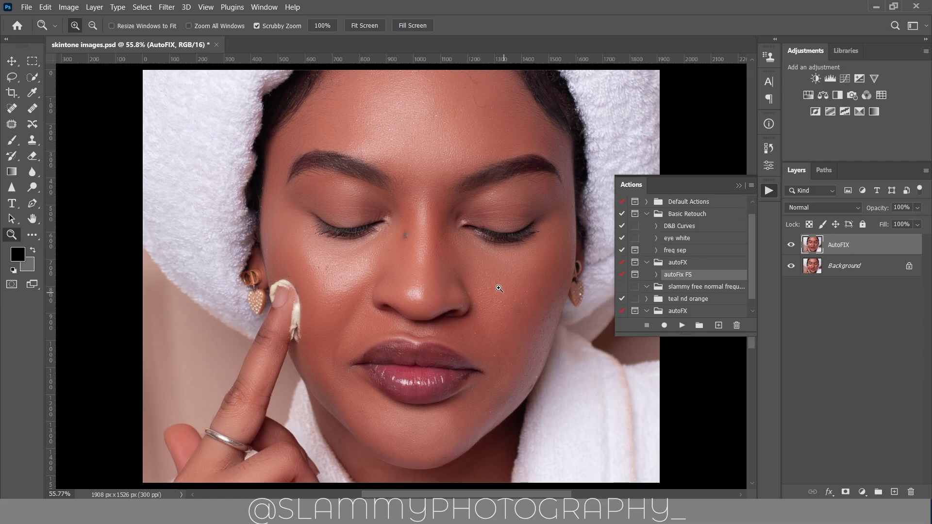
Flatten the image from the AutoFIX layer menu and rerun the autoFix FS action.
{"action": "right_click", "coordinate": [880, 245]}
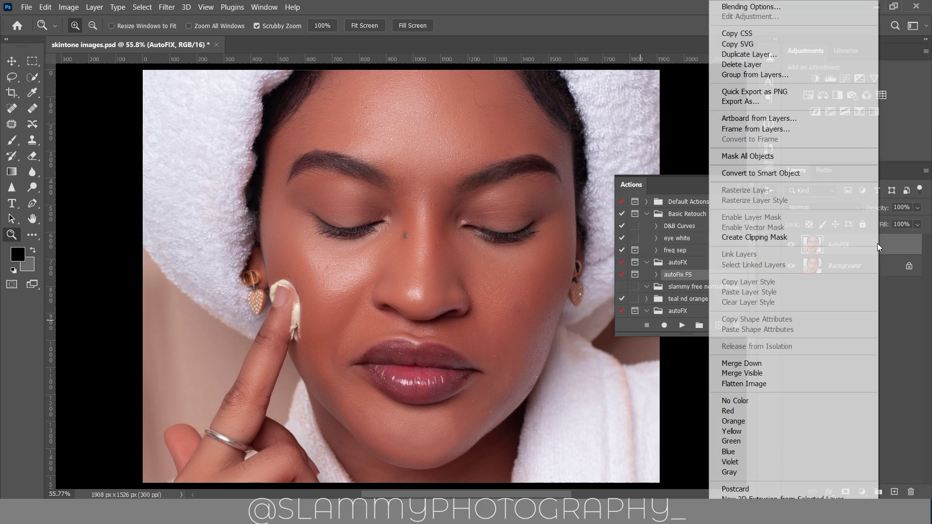
{"action": "left_click", "coordinate": [899, 244]}
{"action": "right_click", "coordinate": [899, 243]}
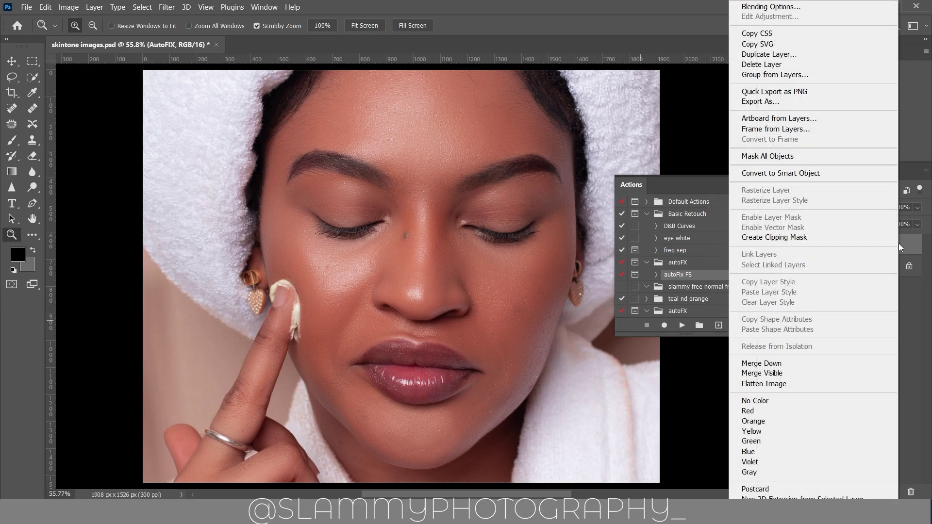
{"action": "right_click", "coordinate": [905, 243]}
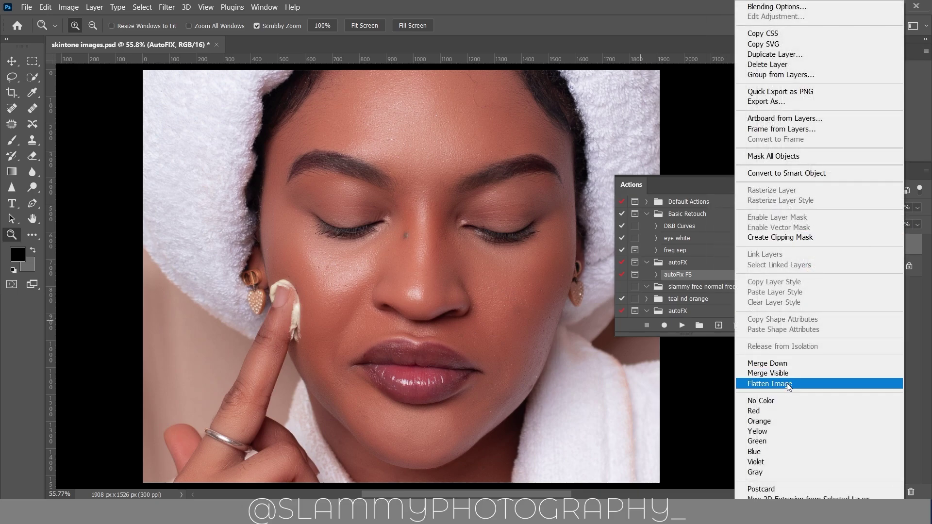
{"action": "left_click", "coordinate": [786, 385]}
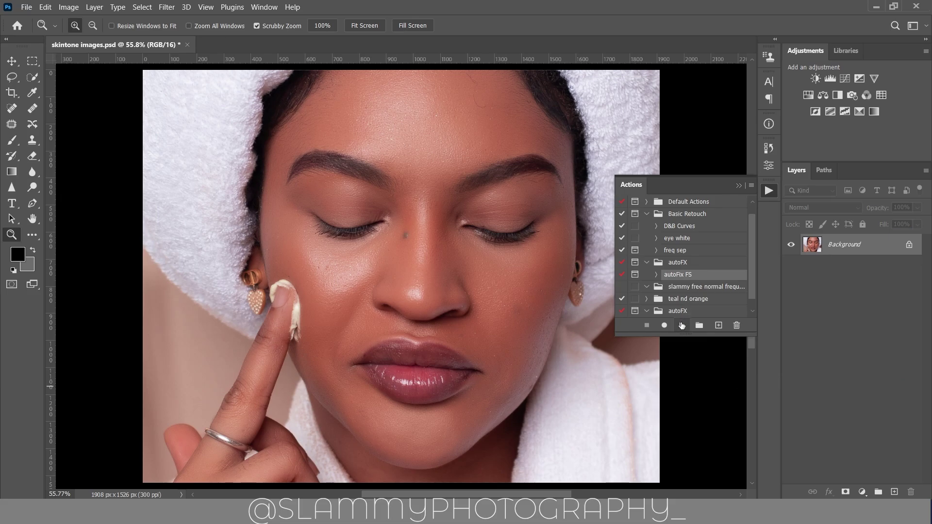
{"action": "left_click", "coordinate": [682, 325]}
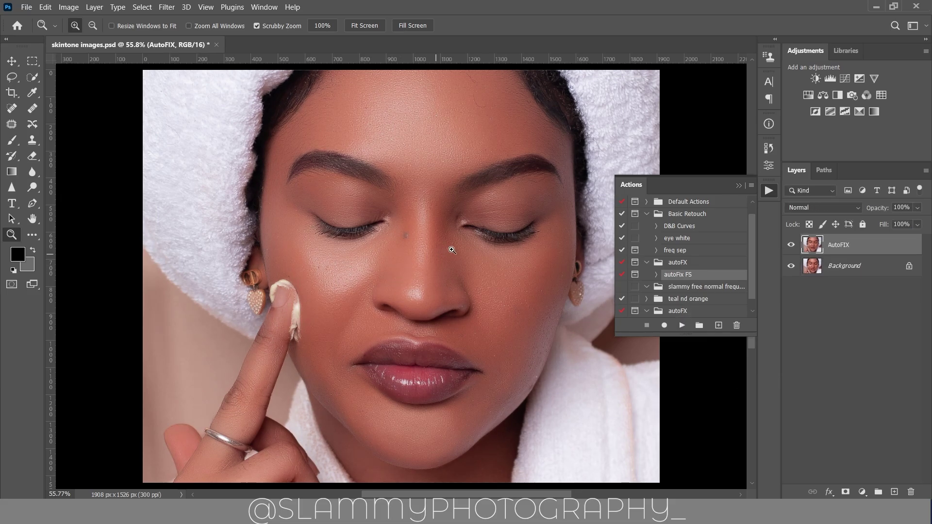
Zoom in to compare AutoFIX against the original down to the lips, then fit on screen.
{"action": "left_click_drag", "start_coordinate": [452, 132], "coordinate": [466, 139]}
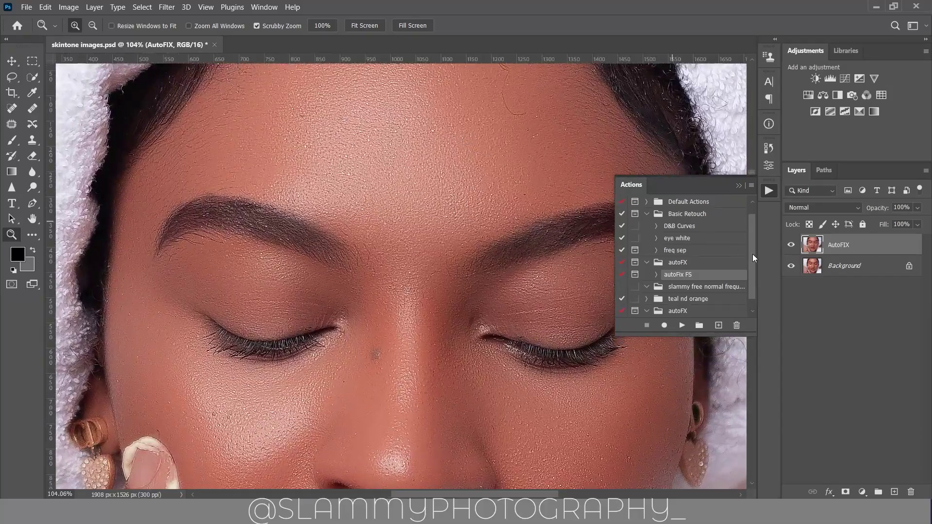
{"action": "left_click", "coordinate": [791, 246]}
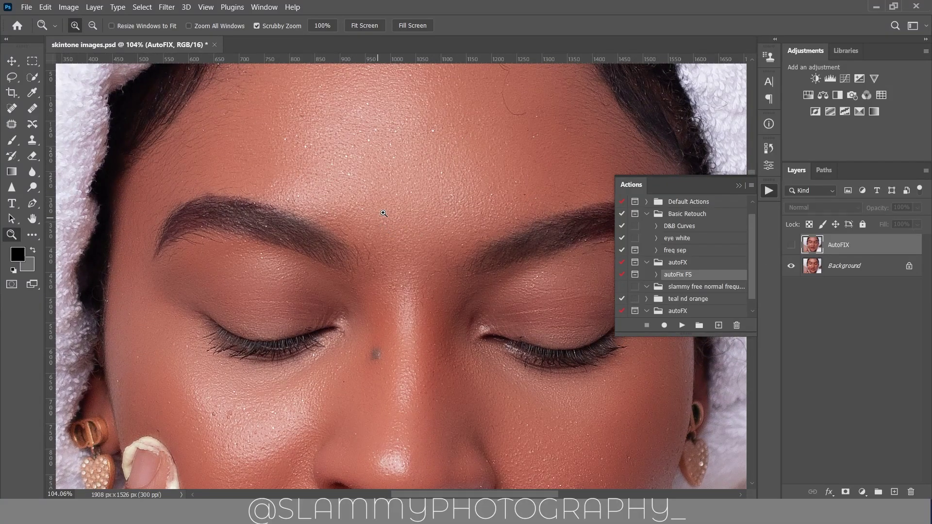
{"action": "left_click", "coordinate": [791, 245]}
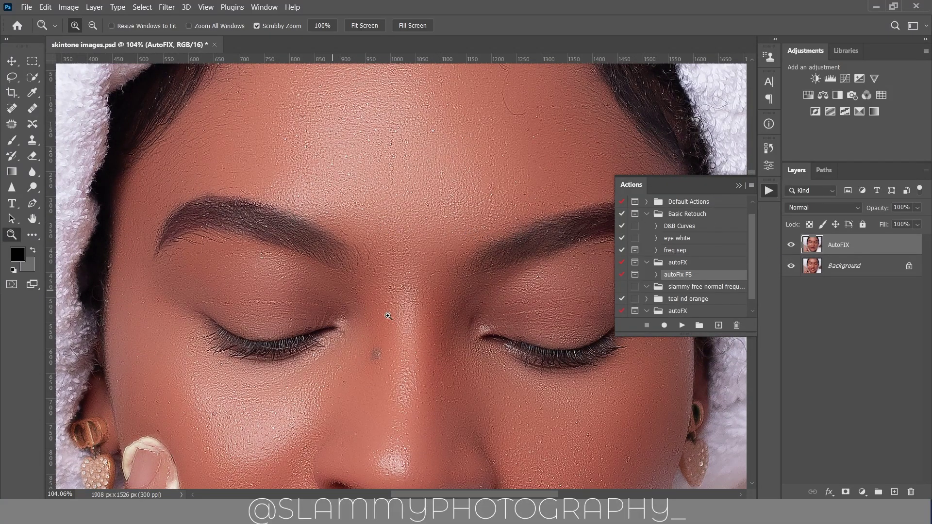
{"action": "scroll", "coordinate": [388, 327], "scroll_direction": "down", "scroll_amount": 2}
{"action": "scroll", "coordinate": [388, 327], "scroll_direction": "down", "scroll_amount": 6}
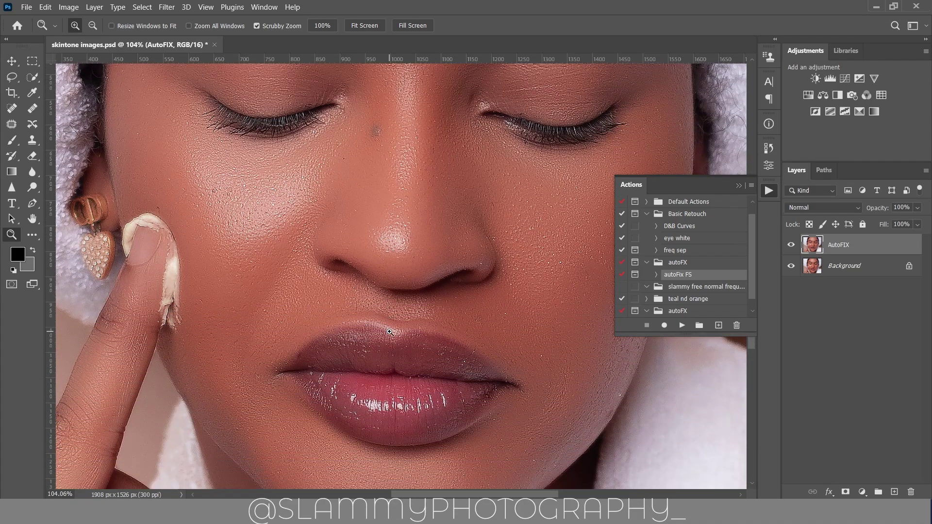
{"action": "scroll", "coordinate": [390, 332], "scroll_direction": "down", "scroll_amount": 1}
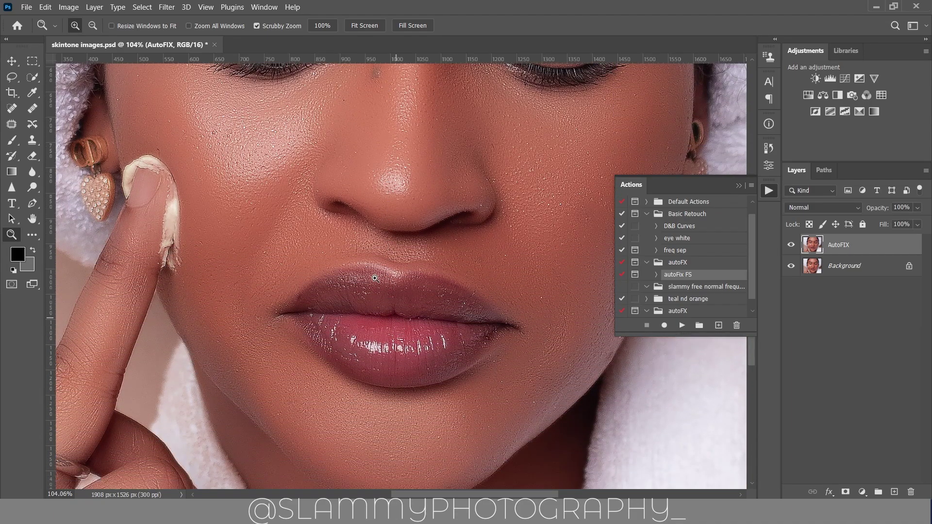
{"action": "left_click", "coordinate": [202, 8]}
{"action": "left_click", "coordinate": [228, 105]}
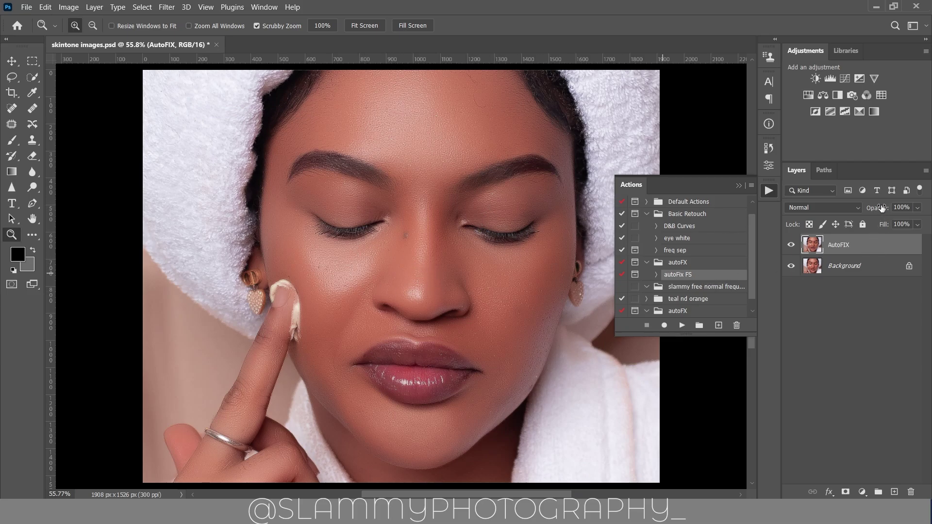
Set the AutoFIX layer to 20% opacity and flatten the image.
{"action": "left_click_drag", "start_coordinate": [880, 209], "coordinate": [850, 214]}
{"action": "key", "text": "Return"}
{"action": "right_click", "coordinate": [869, 243]}
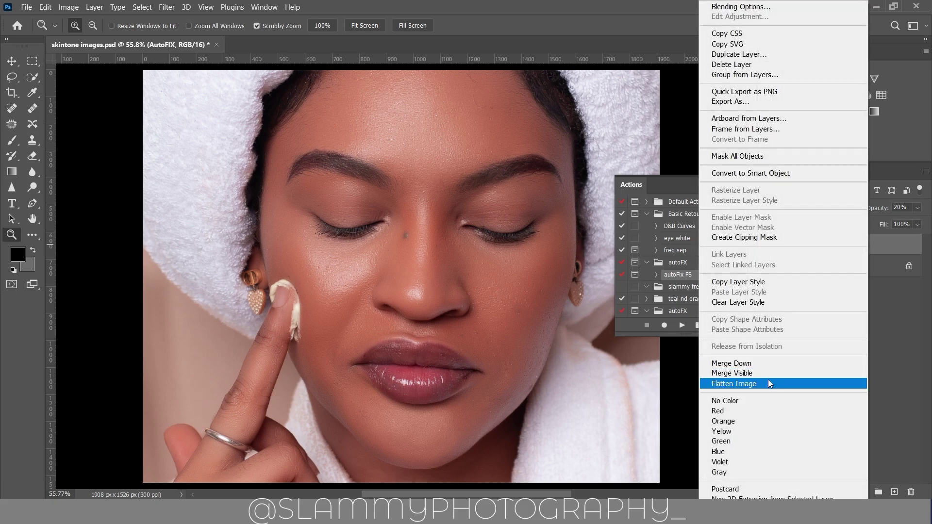
{"action": "left_click", "coordinate": [770, 383]}
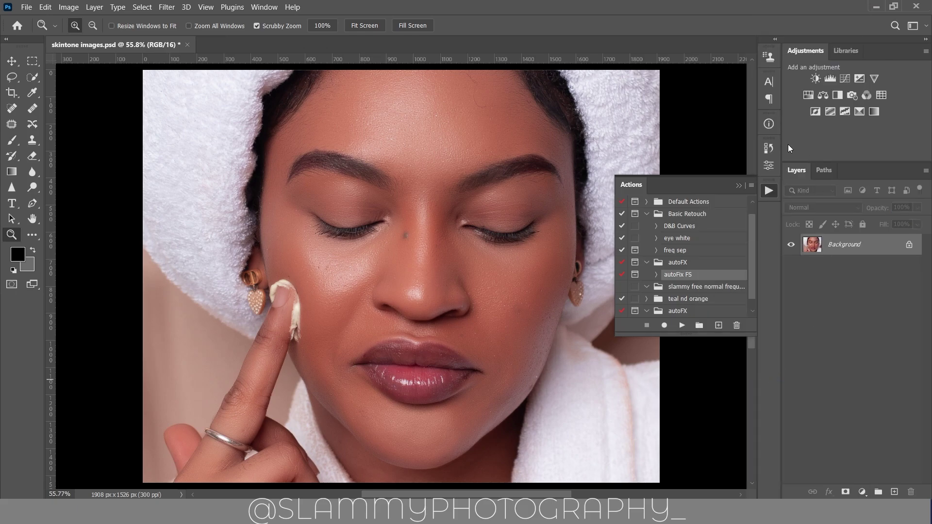
Check the original History snapshot, then return to the Flatten Image state.
{"action": "left_click", "coordinate": [769, 149]}
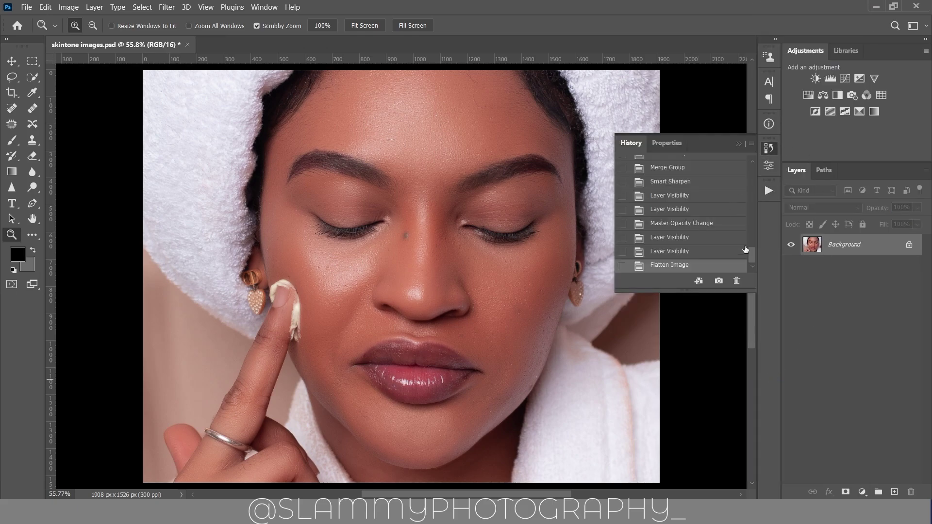
{"action": "scroll", "coordinate": [737, 171], "scroll_direction": "up", "scroll_amount": 5}
{"action": "left_click", "coordinate": [712, 167]}
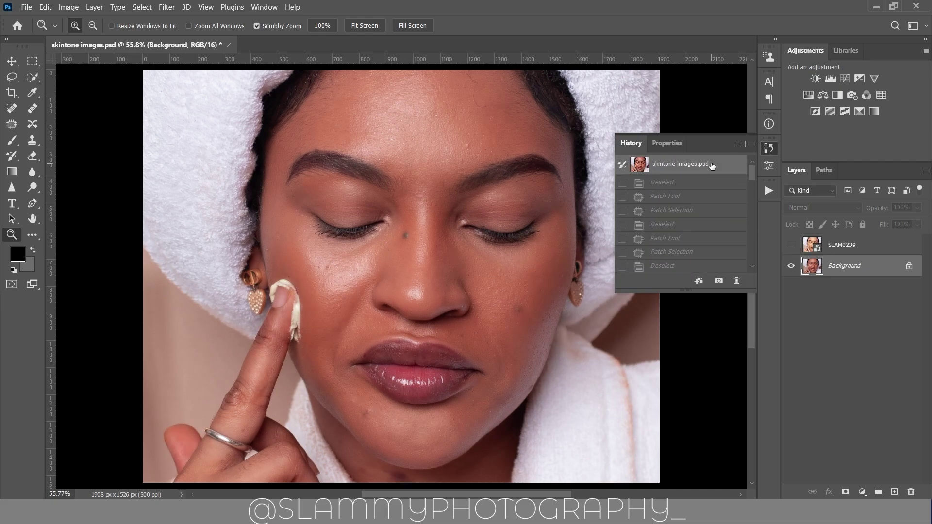
{"action": "scroll", "coordinate": [694, 218], "scroll_direction": "down", "scroll_amount": 10}
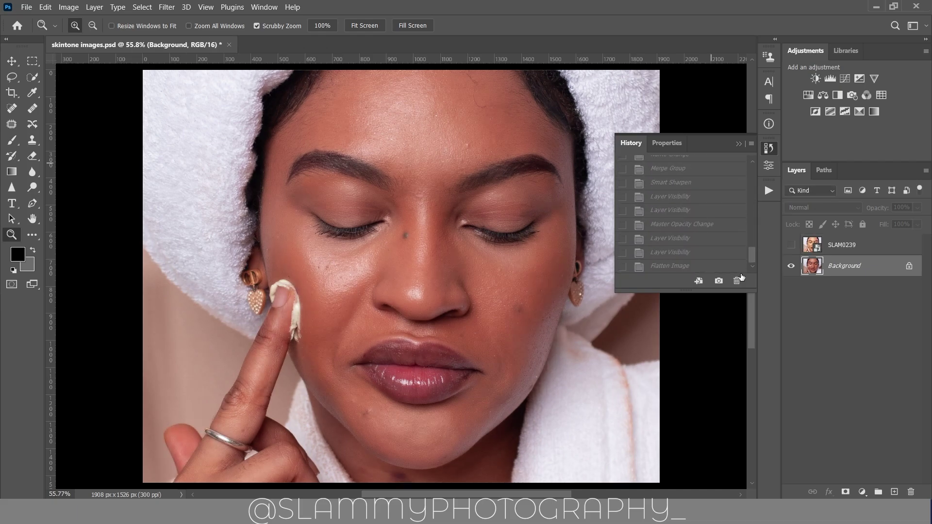
{"action": "left_click", "coordinate": [693, 267]}
{"action": "left_click", "coordinate": [739, 144]}
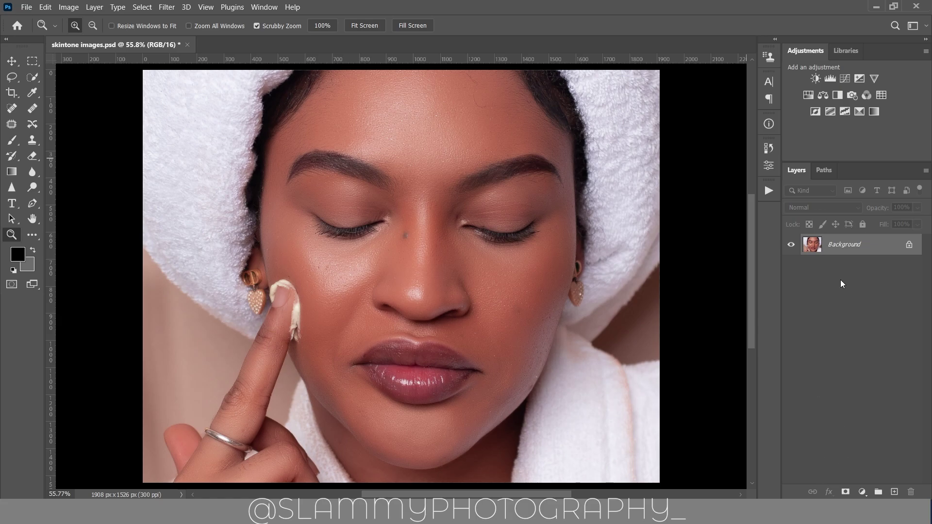
{"action": "left_click", "coordinate": [865, 490]}
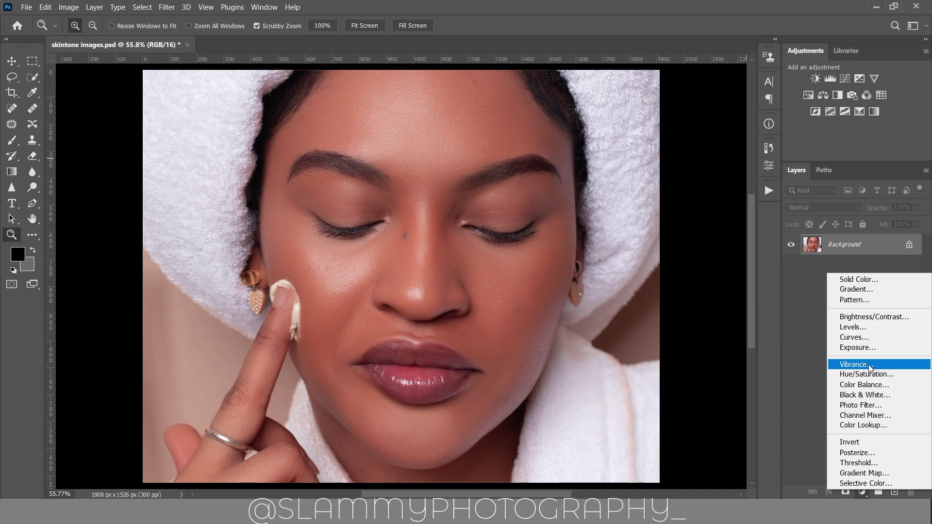
{"action": "left_click", "coordinate": [796, 341]}
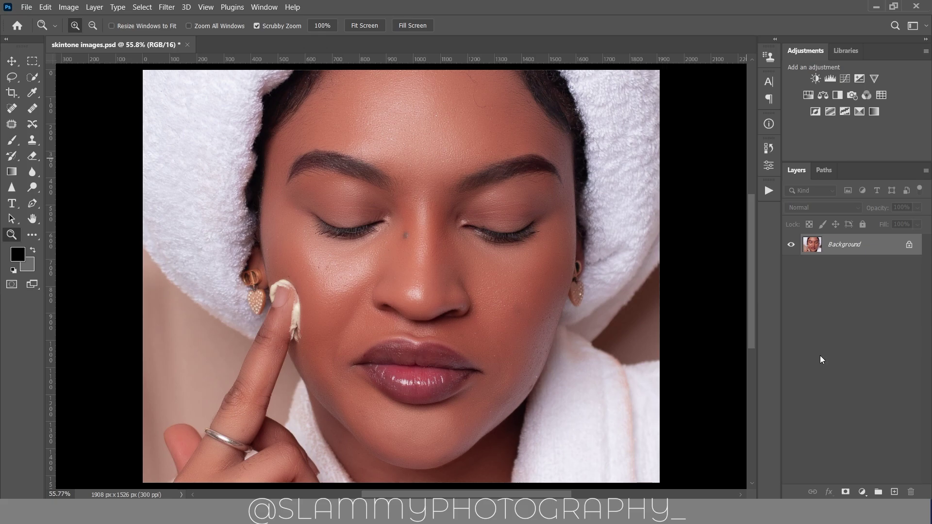
{"action": "left_click", "coordinate": [768, 191]}
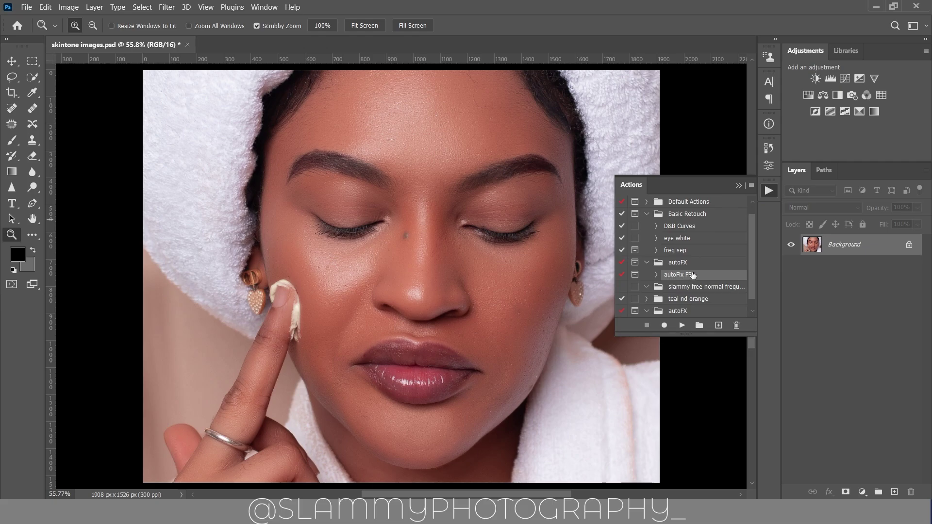
{"action": "left_click", "coordinate": [683, 325]}
{"action": "left_click", "coordinate": [739, 186]}
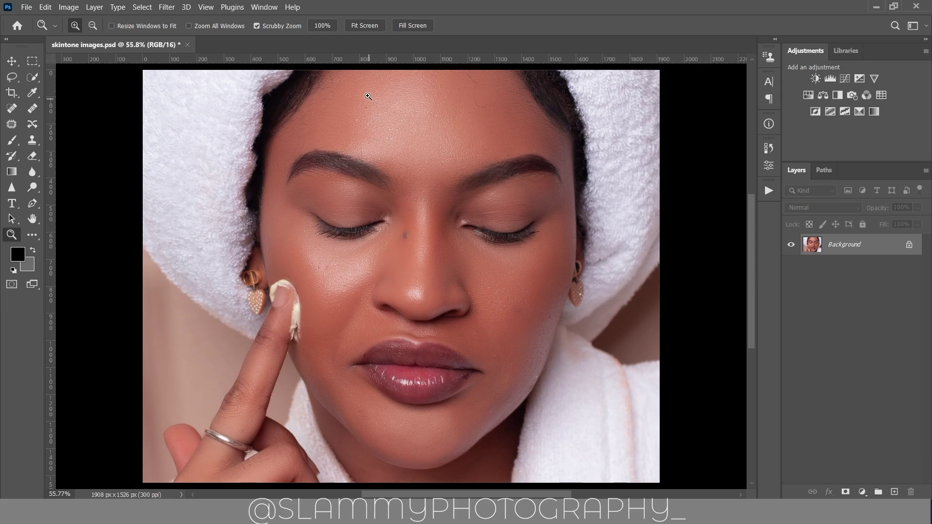
{"action": "left_click_drag", "start_coordinate": [369, 97], "coordinate": [399, 133]}
{"action": "left_click", "coordinate": [206, 7]}
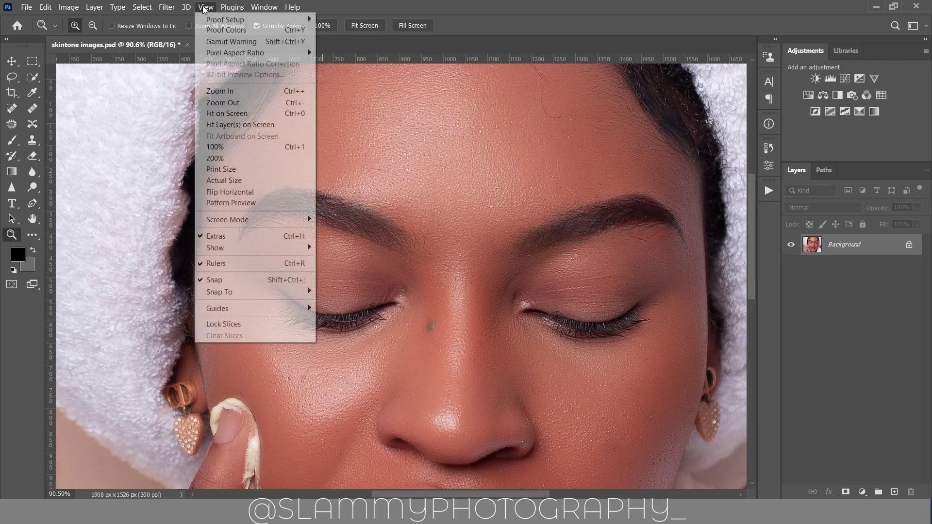
{"action": "left_click", "coordinate": [242, 113]}
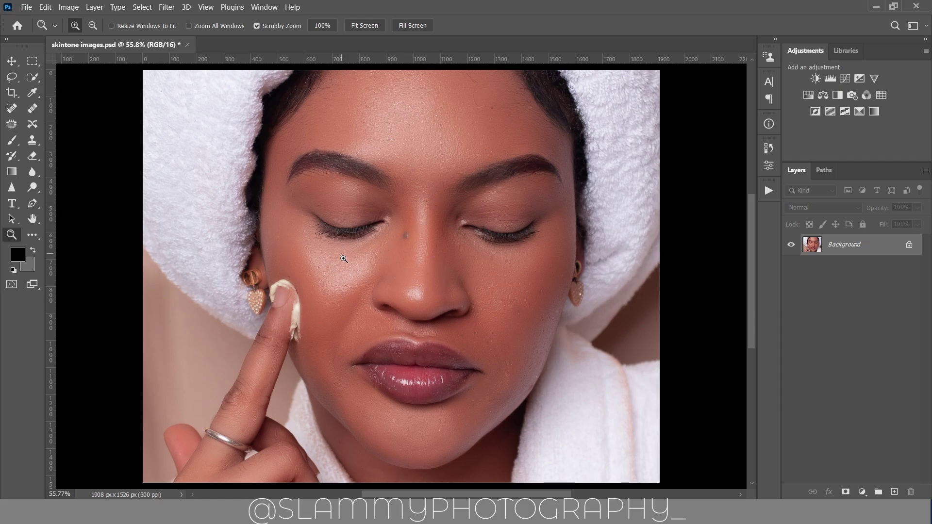
{"action": "left_click_drag", "start_coordinate": [345, 259], "coordinate": [401, 268]}
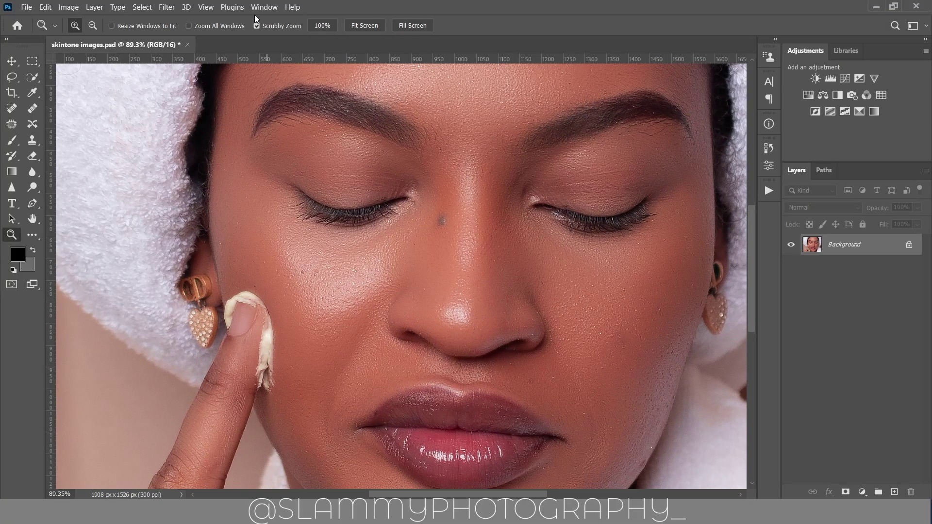
{"action": "left_click", "coordinate": [207, 8]}
{"action": "left_click", "coordinate": [226, 116]}
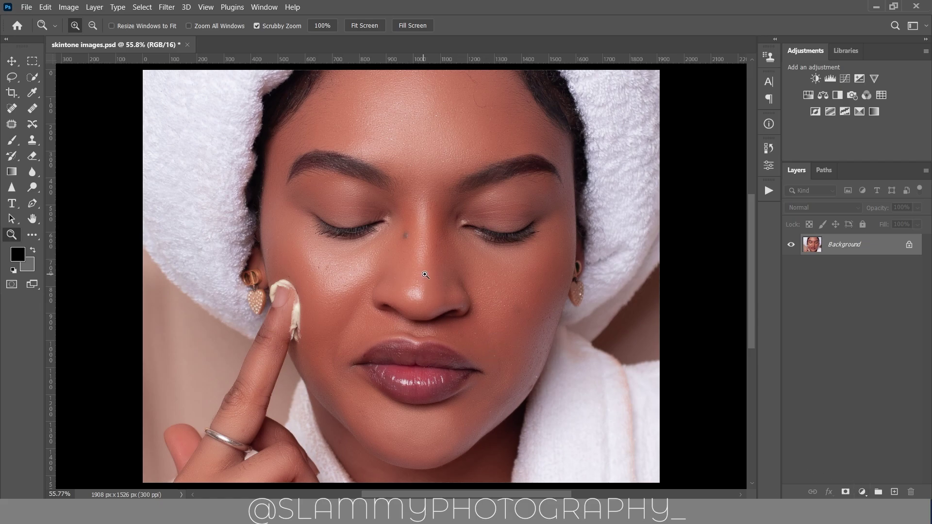
Add a Hue/Saturation adjustment layer and target Reds by sampling the forehead skin.
{"action": "left_click", "coordinate": [863, 492]}
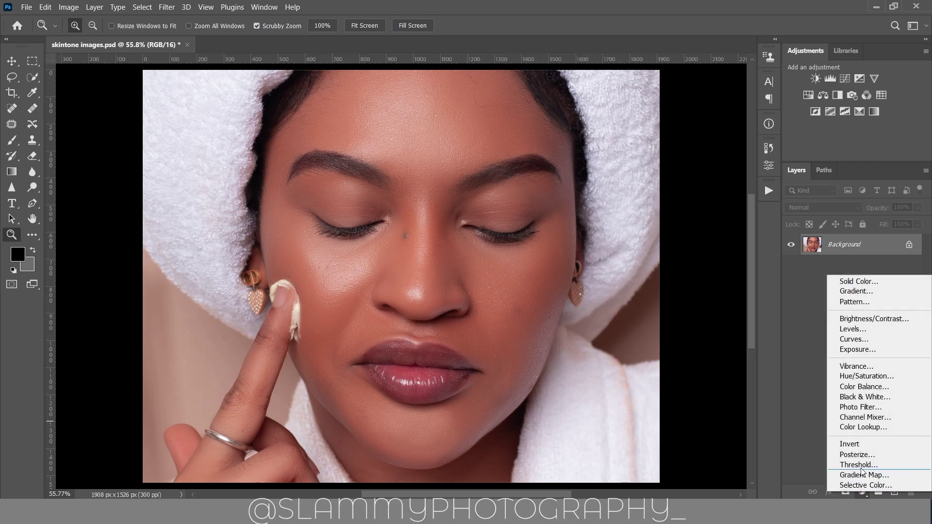
{"action": "left_click", "coordinate": [859, 380]}
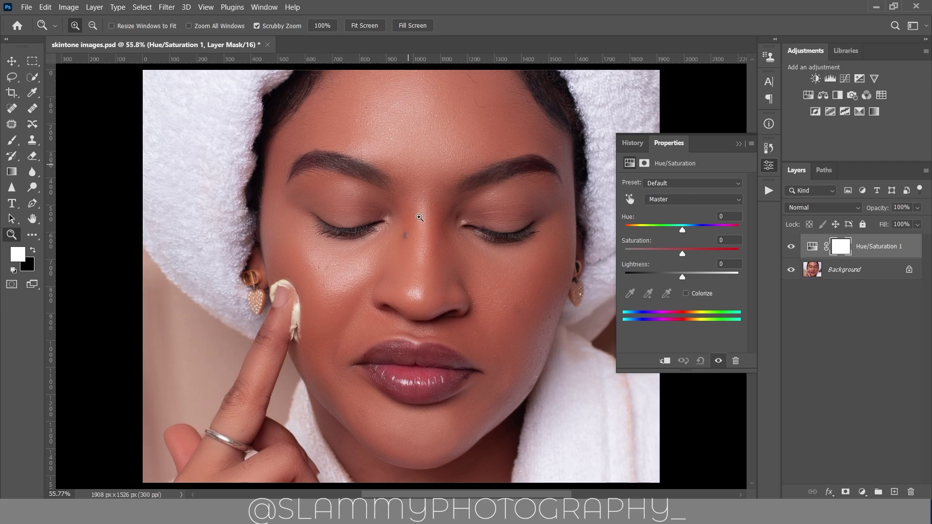
{"action": "left_click", "coordinate": [631, 200]}
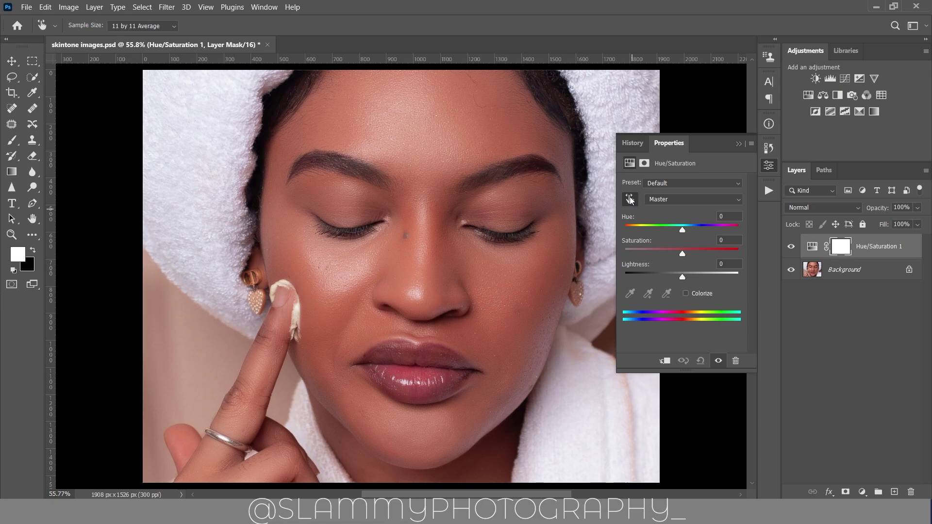
{"action": "left_click", "coordinate": [490, 118]}
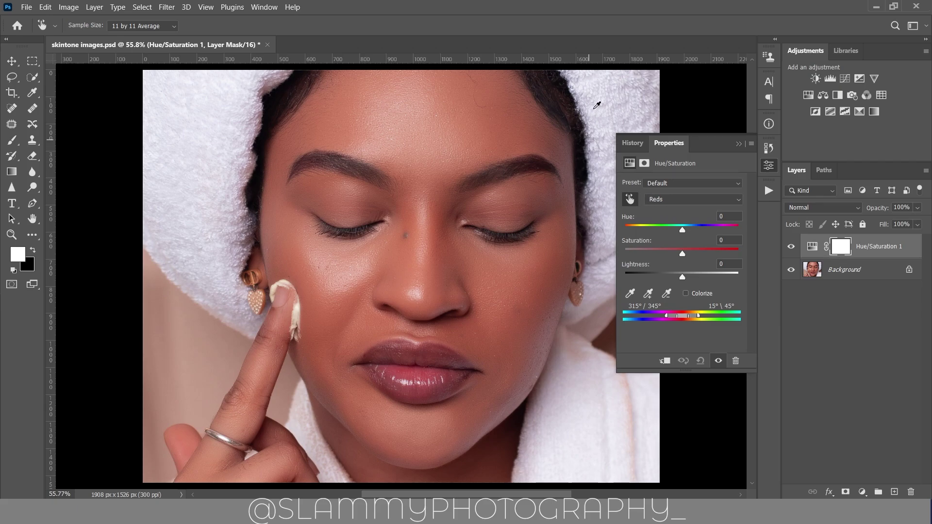
Resample Reds from the forehead after hitting Blues, and test Reds hue at +22 and +54.
{"action": "left_click", "coordinate": [614, 89]}
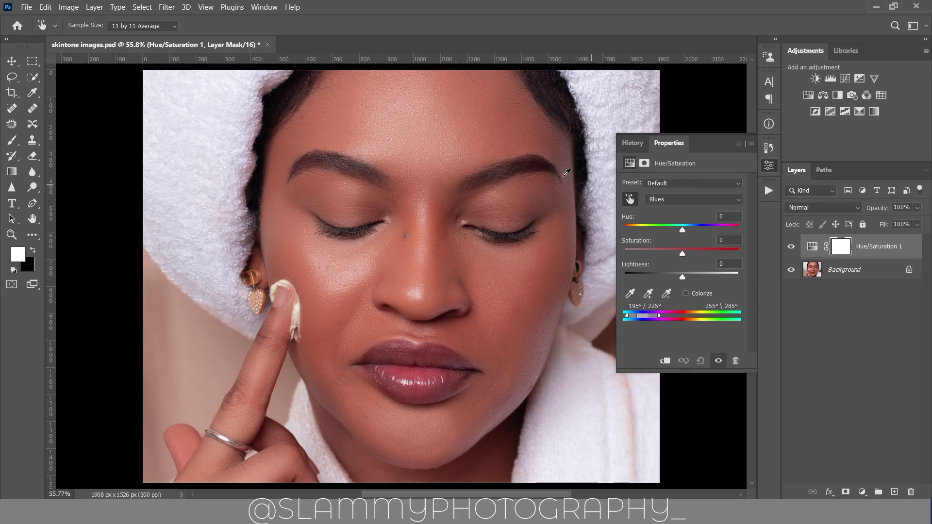
{"action": "left_click", "coordinate": [501, 128]}
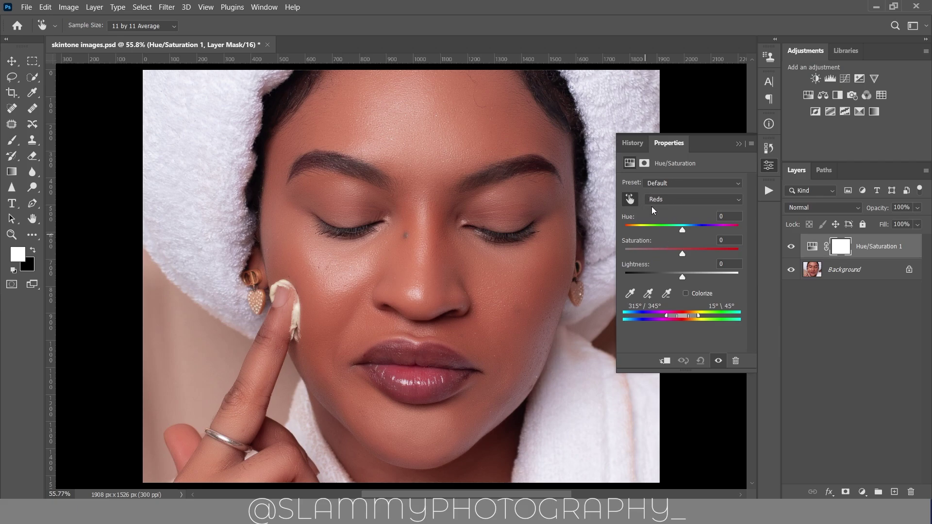
{"action": "mouse_move", "coordinate": [683, 232]}
{"action": "left_mouse_down"}
{"action": "mouse_move", "coordinate": [669, 232]}
{"action": "mouse_move", "coordinate": [696, 234]}
{"action": "left_mouse_up"}
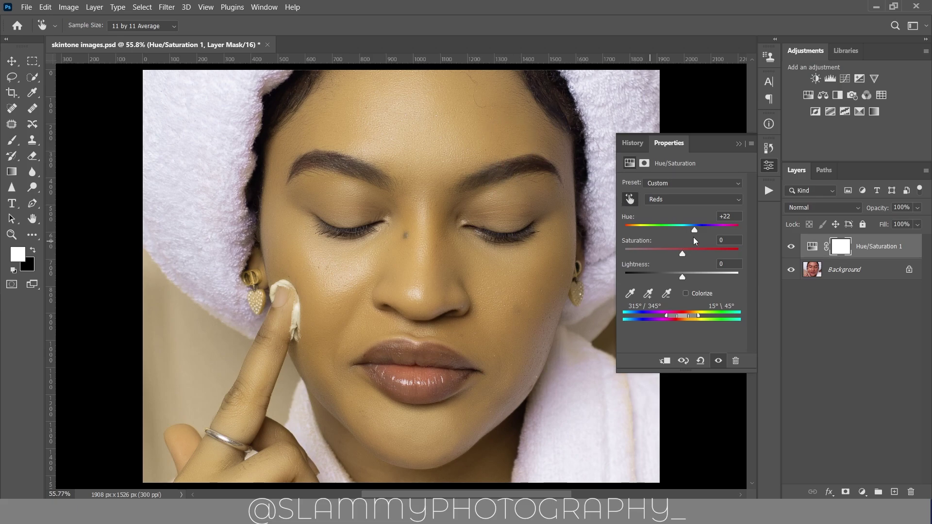
{"action": "mouse_move", "coordinate": [695, 230]}
{"action": "left_mouse_down"}
{"action": "mouse_move", "coordinate": [726, 233]}
{"action": "mouse_move", "coordinate": [631, 232]}
{"action": "mouse_move", "coordinate": [683, 231]}
{"action": "left_mouse_up"}
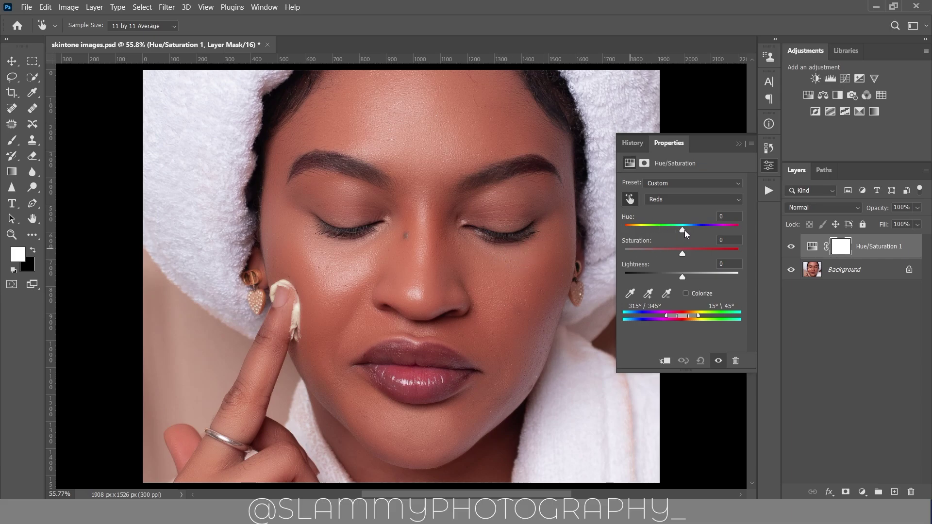
Set the Reds hue to +4 and compare the adjustment on and off.
{"action": "left_click_drag", "start_coordinate": [686, 233], "coordinate": [684, 231]}
{"action": "left_click", "coordinate": [792, 247]}
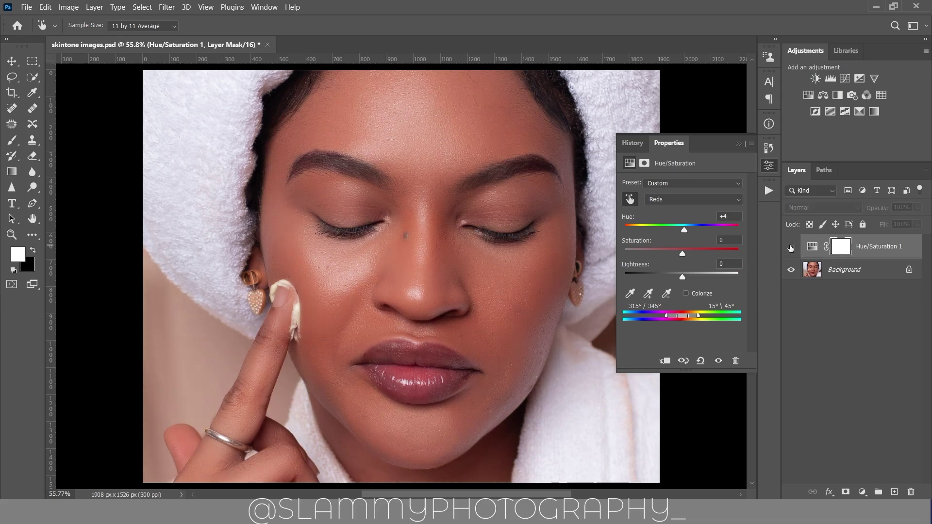
{"action": "left_click", "coordinate": [791, 248]}
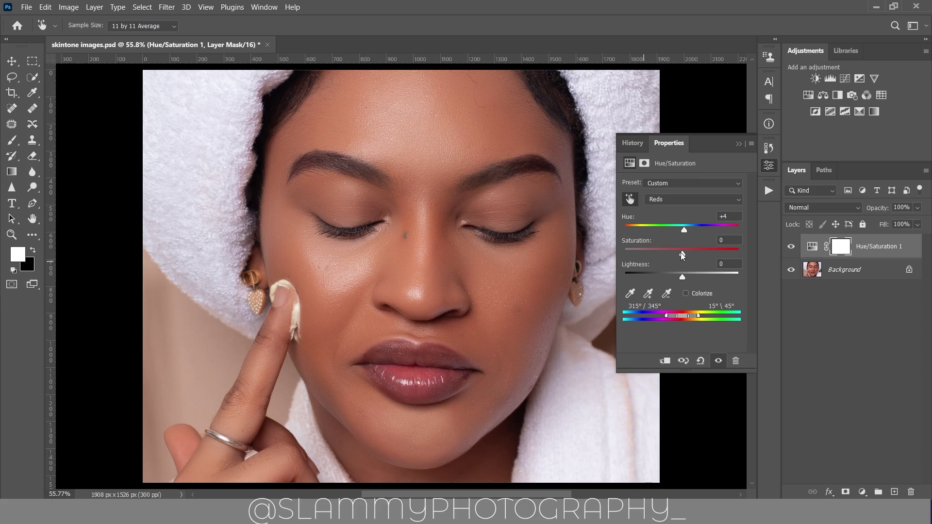
Lower Reds saturation to -3 and raise lightness to +4, then compare before and after.
{"action": "left_click_drag", "start_coordinate": [682, 255], "coordinate": [681, 255]}
{"action": "left_click_drag", "start_coordinate": [684, 275], "coordinate": [685, 275]}
{"action": "left_click", "coordinate": [792, 247]}
{"action": "left_click", "coordinate": [792, 248]}
{"action": "left_click", "coordinate": [738, 144]}
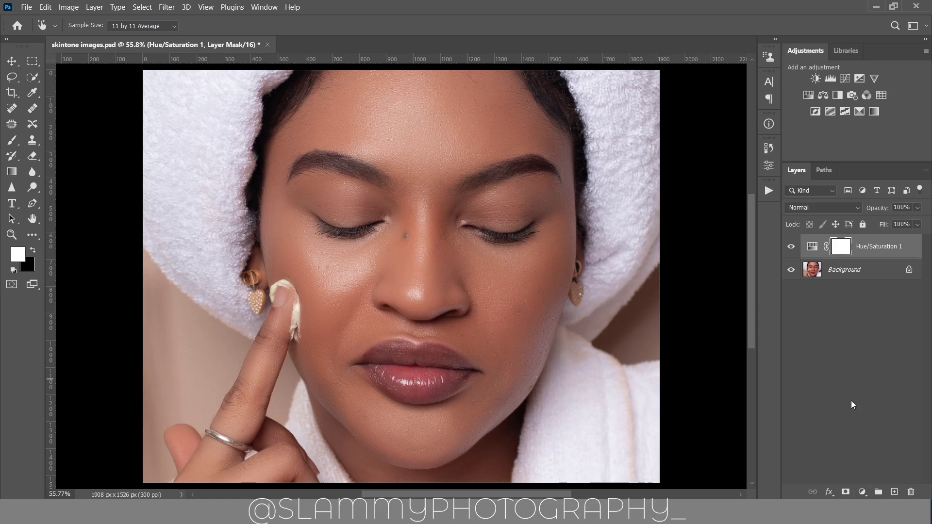
{"action": "left_click", "coordinate": [862, 491]}
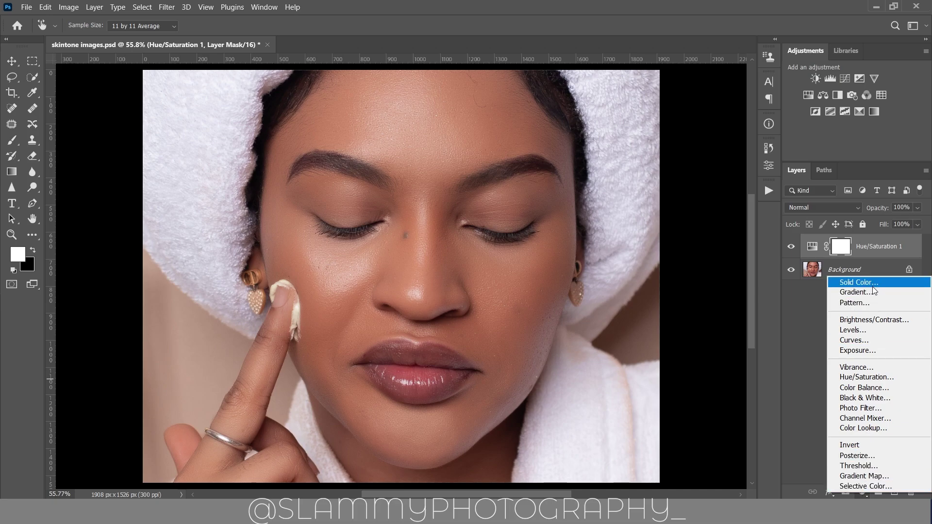
Add a Selective Color layer above Hue/Saturation 1, returning to its Reds settings after a check.
{"action": "left_click", "coordinate": [857, 486]}
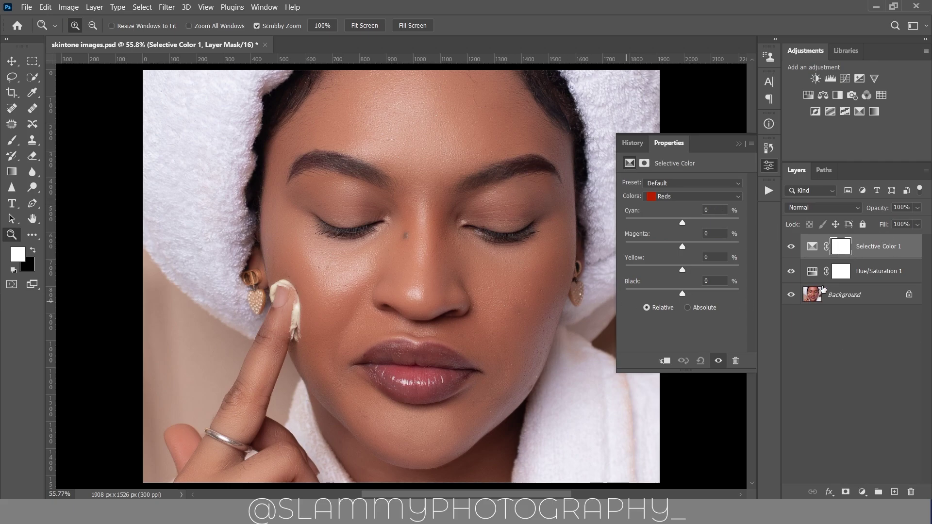
{"action": "left_click", "coordinate": [849, 278]}
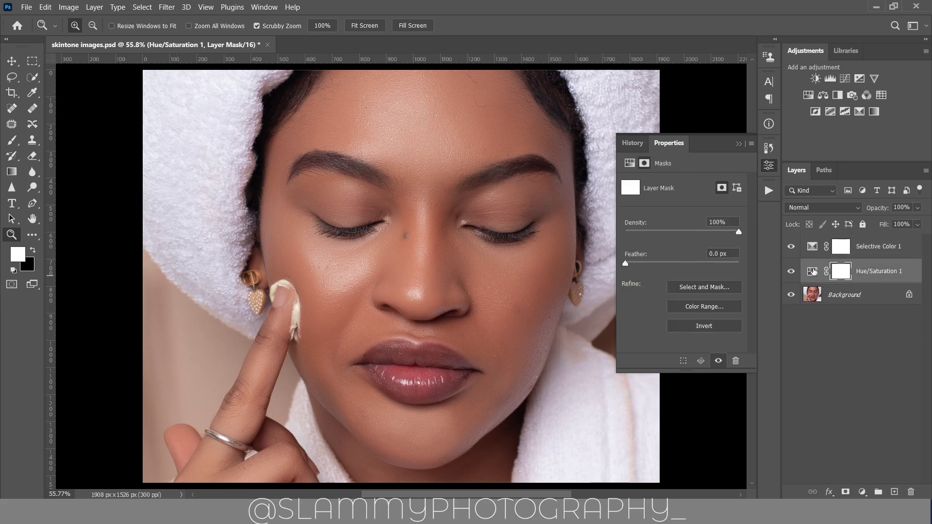
{"action": "left_click", "coordinate": [812, 270]}
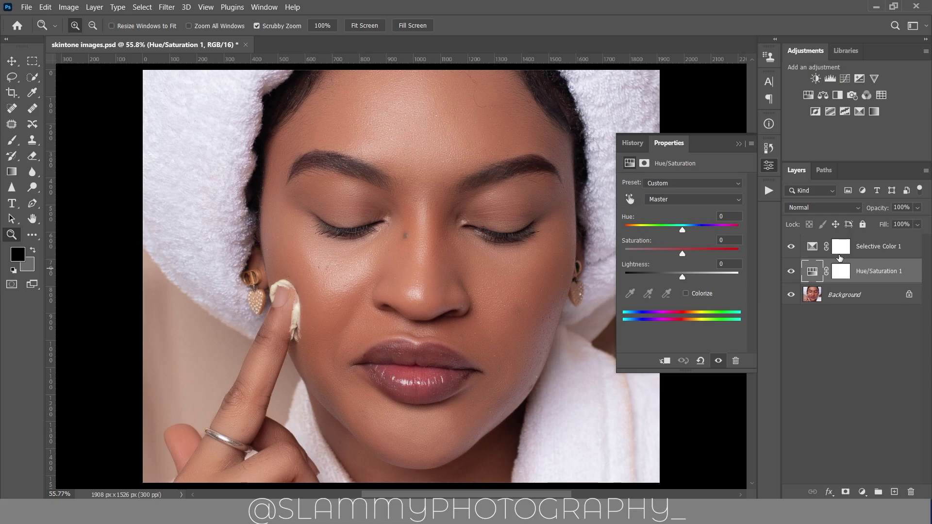
{"action": "left_click", "coordinate": [867, 251]}
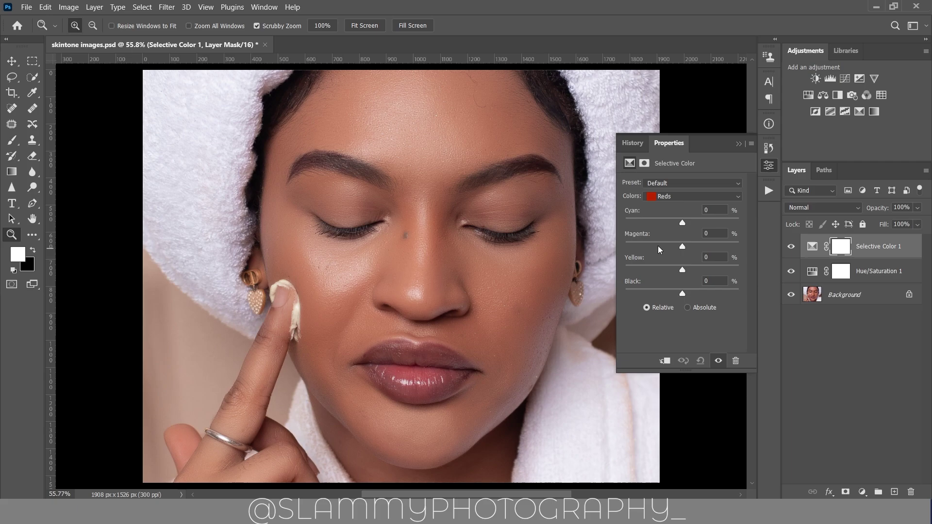
Set Selective Color Reds to Cyan +9%, Magenta −5%, Yellow −5%, testing the Black slider.
{"action": "left_click_drag", "start_coordinate": [683, 220], "coordinate": [692, 221]}
{"action": "left_click_drag", "start_coordinate": [659, 223], "coordinate": [637, 222]}
{"action": "mouse_move", "coordinate": [629, 219]}
{"action": "left_mouse_down"}
{"action": "mouse_move", "coordinate": [731, 226]}
{"action": "mouse_move", "coordinate": [630, 224]}
{"action": "left_mouse_up"}
{"action": "left_click_drag", "start_coordinate": [630, 224], "coordinate": [684, 223]}
{"action": "left_click_drag", "start_coordinate": [682, 247], "coordinate": [715, 248]}
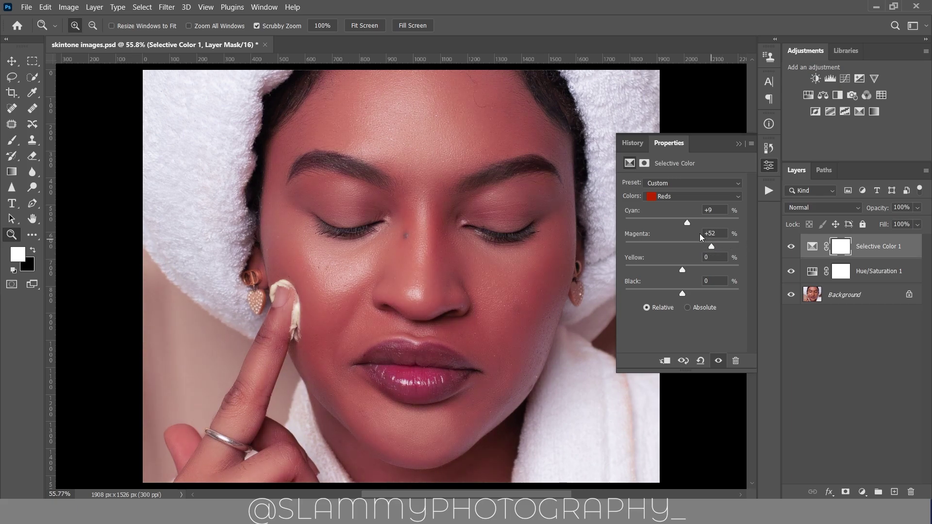
{"action": "left_click_drag", "start_coordinate": [715, 249], "coordinate": [683, 249]}
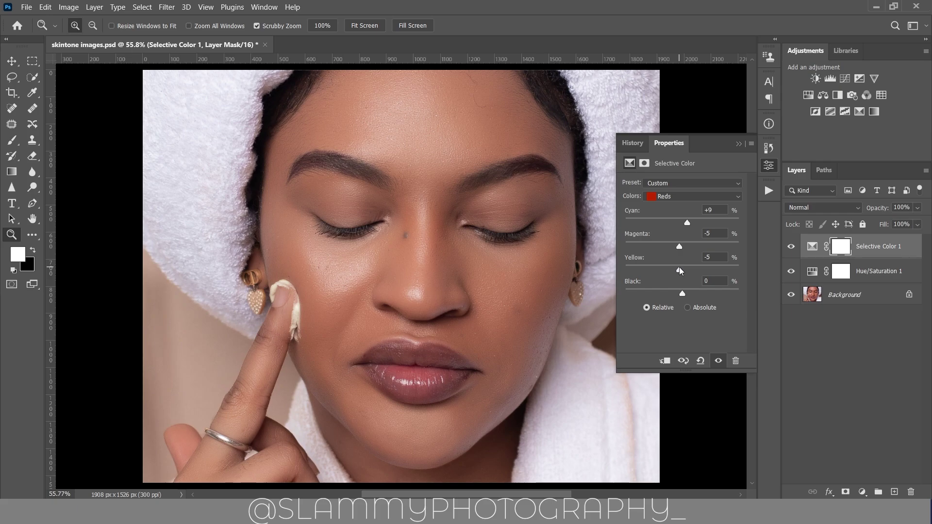
{"action": "mouse_move", "coordinate": [682, 294]}
{"action": "left_mouse_down"}
{"action": "mouse_move", "coordinate": [750, 293]}
{"action": "mouse_move", "coordinate": [621, 292]}
{"action": "mouse_move", "coordinate": [679, 291]}
{"action": "left_mouse_up"}
Set Black to 0 and group both adjustment layers into Group 1, comparing before and after.
{"action": "left_click", "coordinate": [720, 280]}
{"action": "type", "text": "0"}
{"action": "left_click", "coordinate": [860, 273], "text": "shift"}
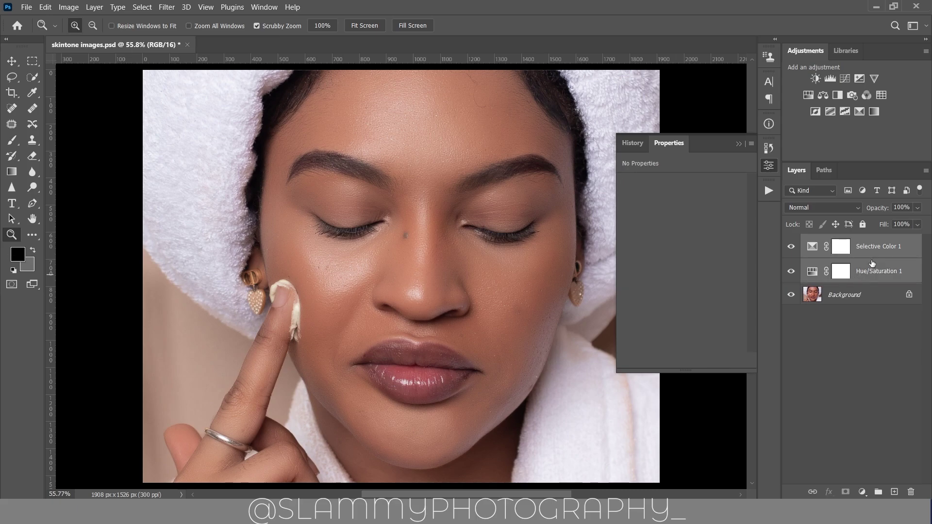
{"action": "left_click_drag", "start_coordinate": [870, 267], "coordinate": [878, 492]}
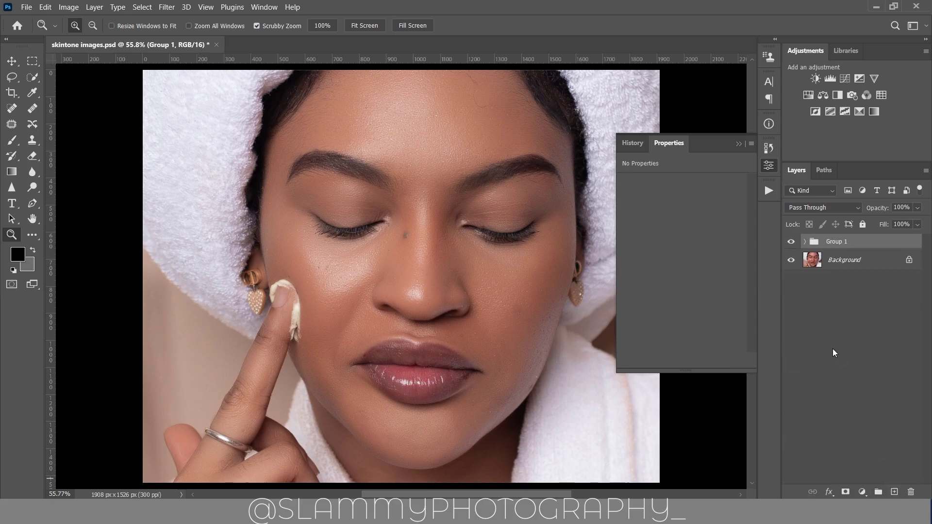
{"action": "left_click", "coordinate": [792, 242]}
{"action": "left_click", "coordinate": [792, 241]}
{"action": "left_click", "coordinate": [739, 144]}
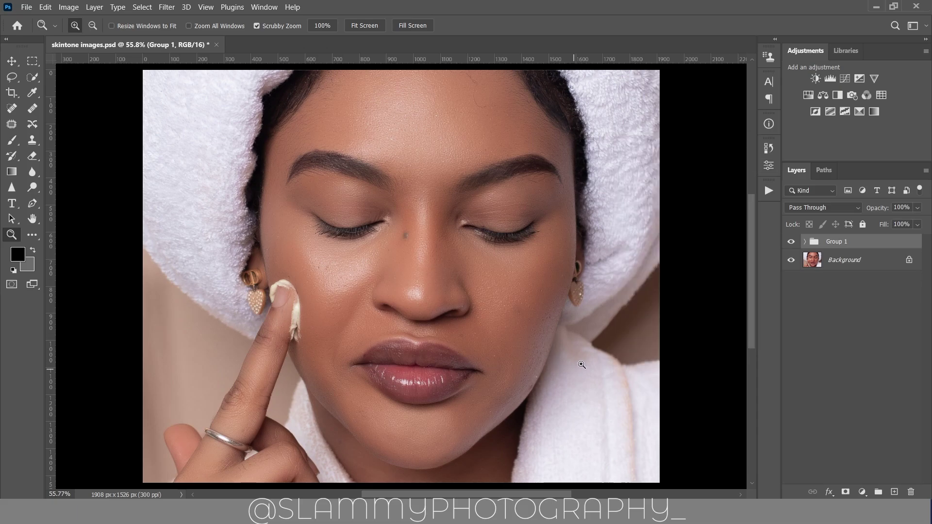
Add a mask to Group 1 and set a black Soft Round brush, 33% flow, size 90.
{"action": "left_click", "coordinate": [846, 492]}
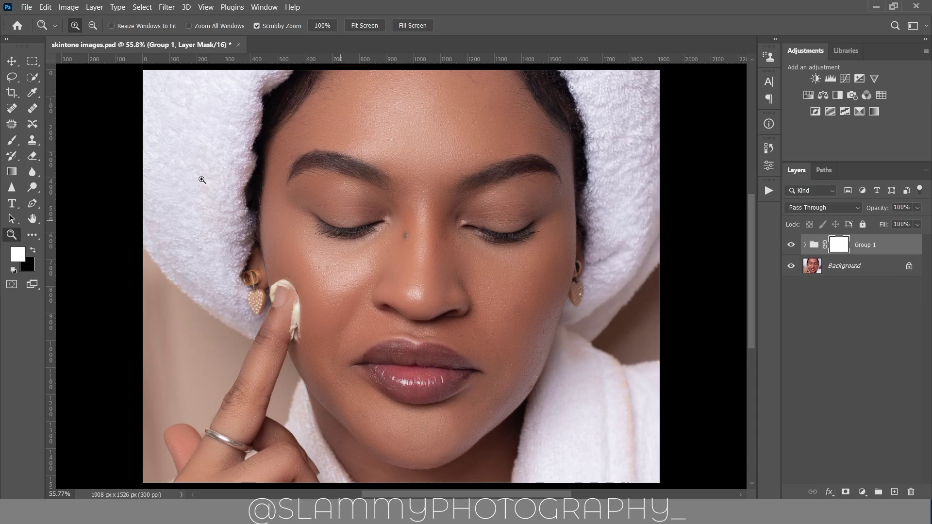
{"action": "left_click", "coordinate": [20, 142]}
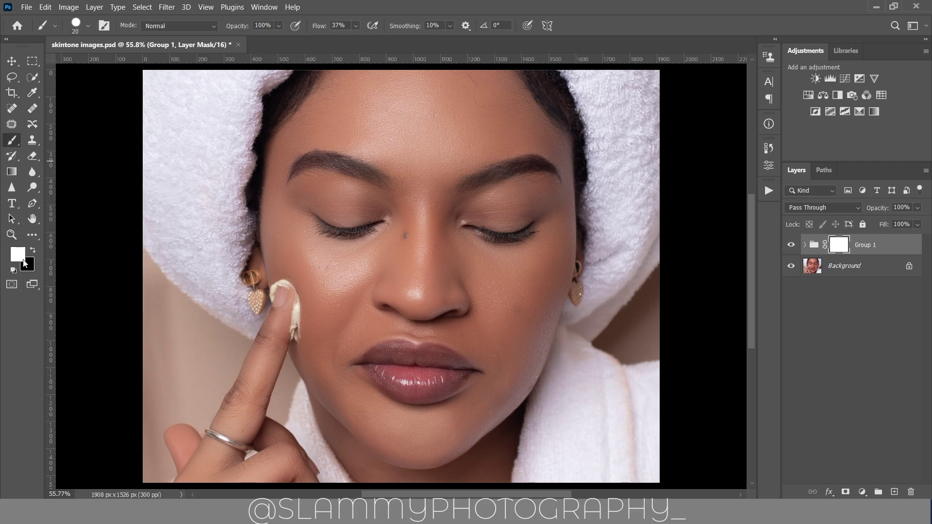
{"action": "left_click", "coordinate": [33, 251]}
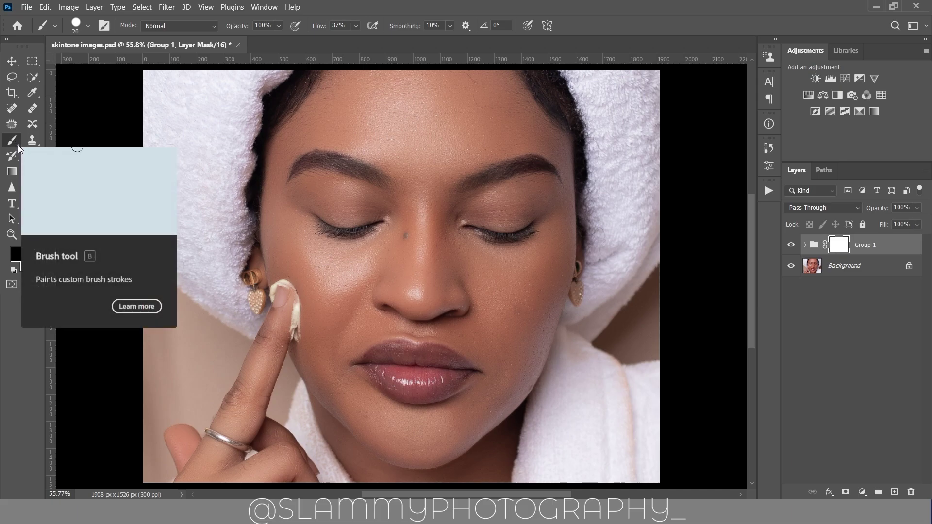
{"action": "left_click", "coordinate": [55, 25]}
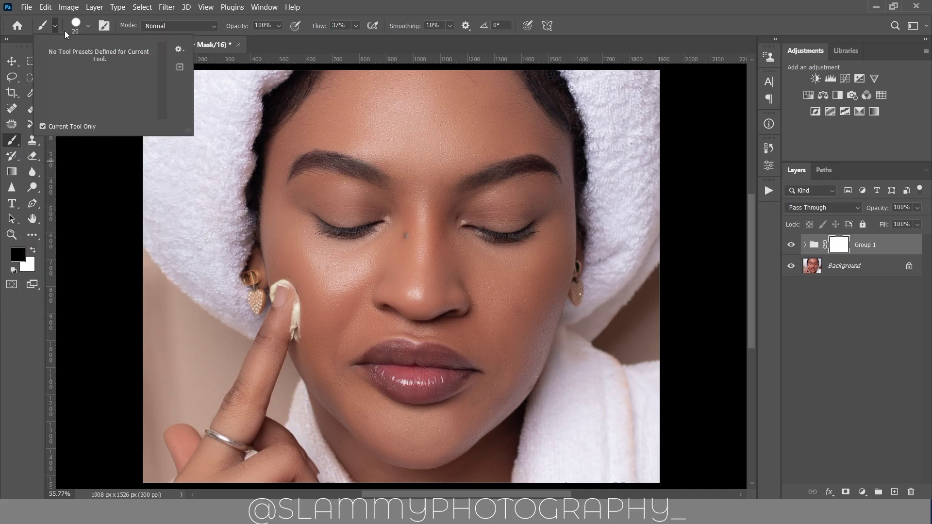
{"action": "left_click", "coordinate": [77, 27]}
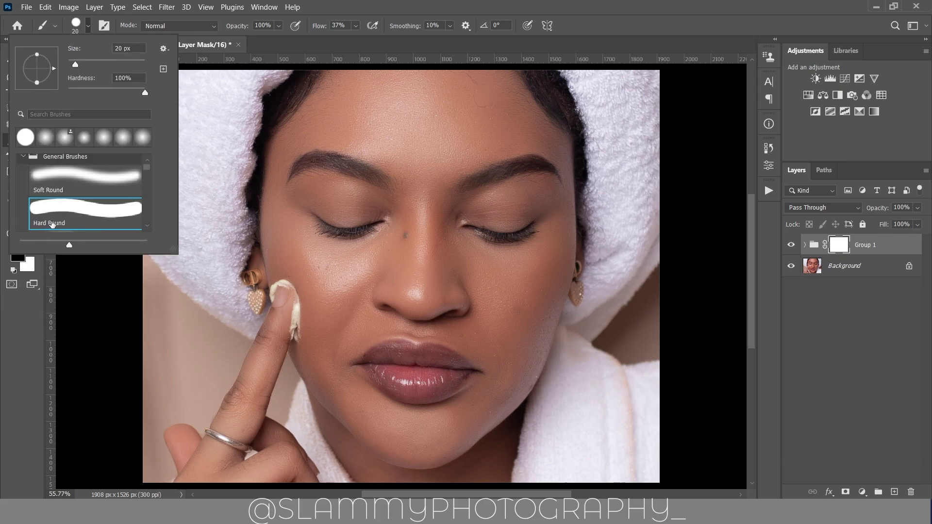
{"action": "left_click", "coordinate": [74, 181]}
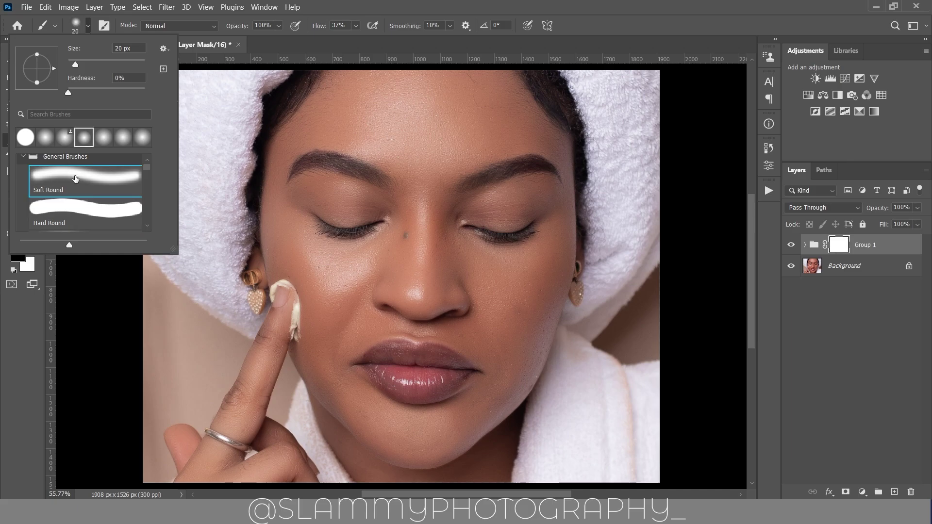
{"action": "left_click", "coordinate": [352, 8]}
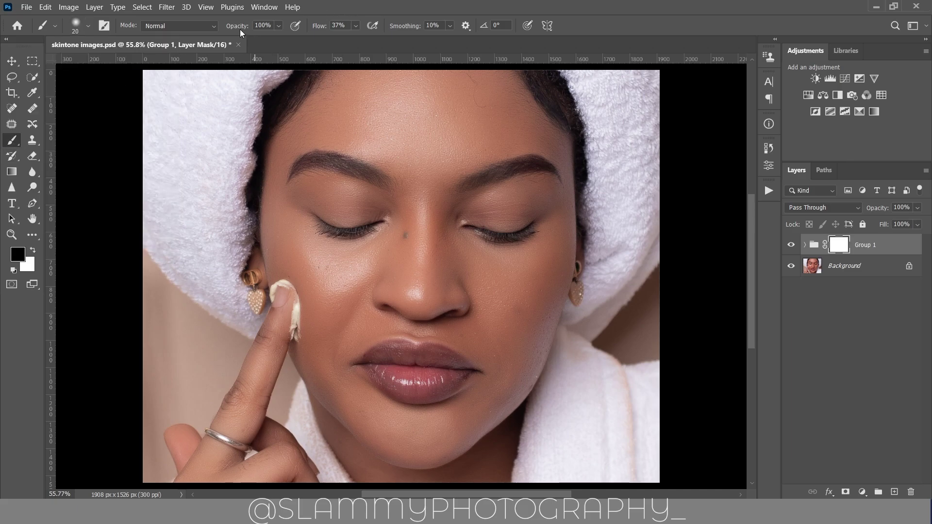
{"action": "left_click_drag", "start_coordinate": [322, 29], "coordinate": [317, 31]}
{"action": "key", "text": "bracketright"}
{"action": "key", "text": "bracketright"}
{"action": "key", "text": "bracketright"}
{"action": "key", "text": "bracketright"}
{"action": "key", "text": "bracketright"}
{"action": "key", "text": "bracketright"}
{"action": "key", "text": "bracketright"}
Paint the adjustments off the lips, compare, and create a merged copy as Layer 1.
{"action": "mouse_move", "coordinate": [389, 375]}
{"action": "left_mouse_down"}
{"action": "mouse_move", "coordinate": [465, 374]}
{"action": "mouse_move", "coordinate": [380, 369]}
{"action": "mouse_move", "coordinate": [442, 380]}
{"action": "mouse_move", "coordinate": [427, 384]}
{"action": "mouse_move", "coordinate": [490, 372]}
{"action": "left_mouse_up"}
{"action": "left_click", "coordinate": [789, 245]}
{"action": "left_click", "coordinate": [789, 246]}
{"action": "key", "text": "ctrl+alt+shift+e"}
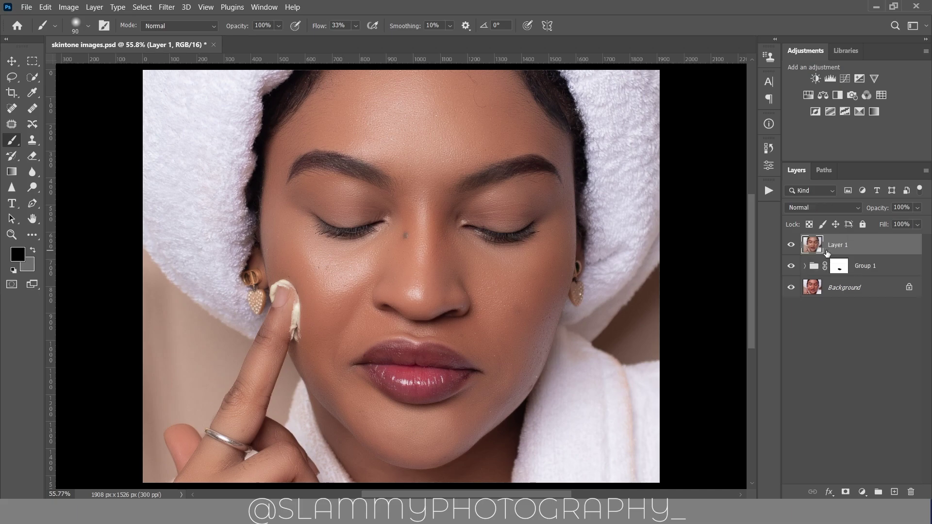
Apply a Camera Raw Filter to Layer 1 with Highlights +100 and Whites +100.
{"action": "left_click", "coordinate": [167, 8]}
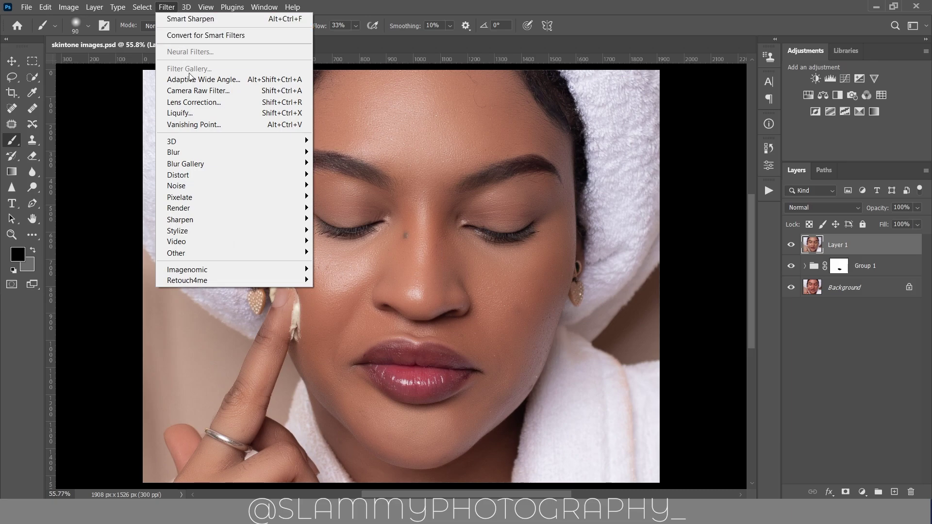
{"action": "left_click", "coordinate": [198, 91]}
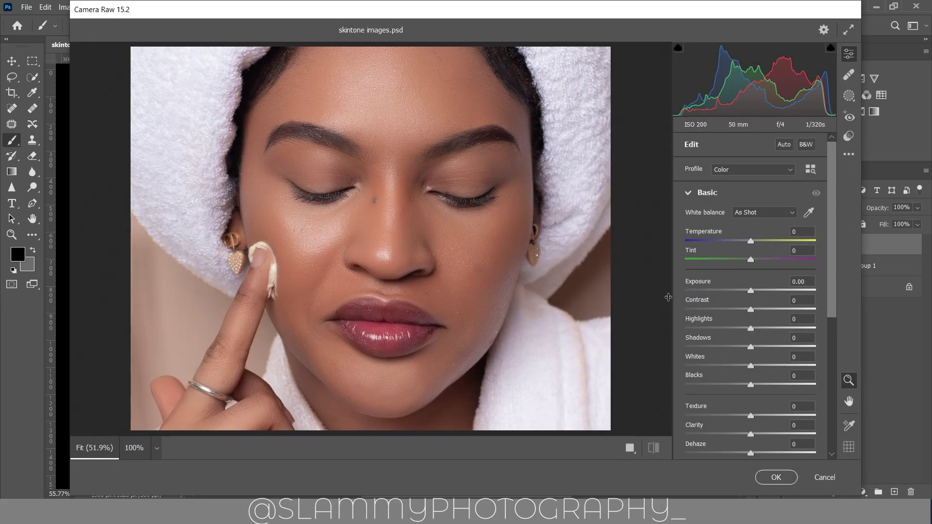
{"action": "left_click_drag", "start_coordinate": [704, 324], "coordinate": [786, 327]}
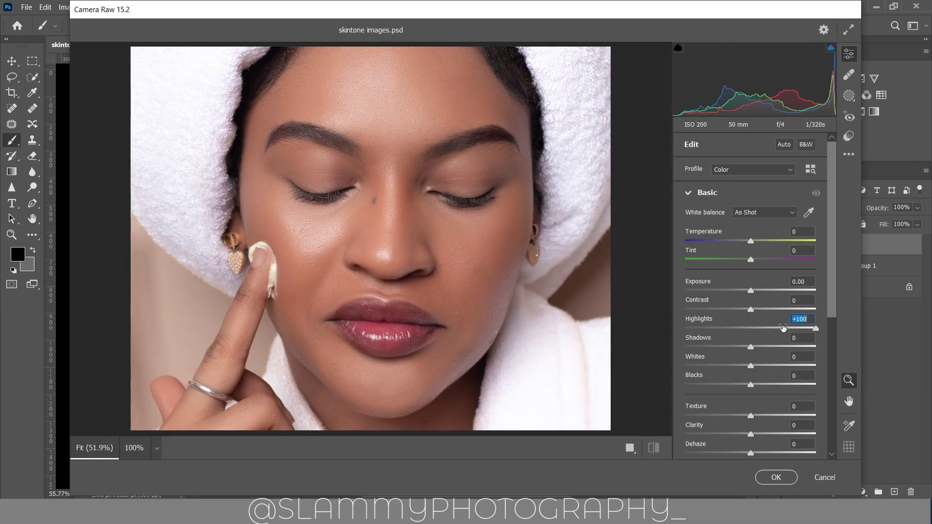
{"action": "left_click_drag", "start_coordinate": [697, 363], "coordinate": [779, 364]}
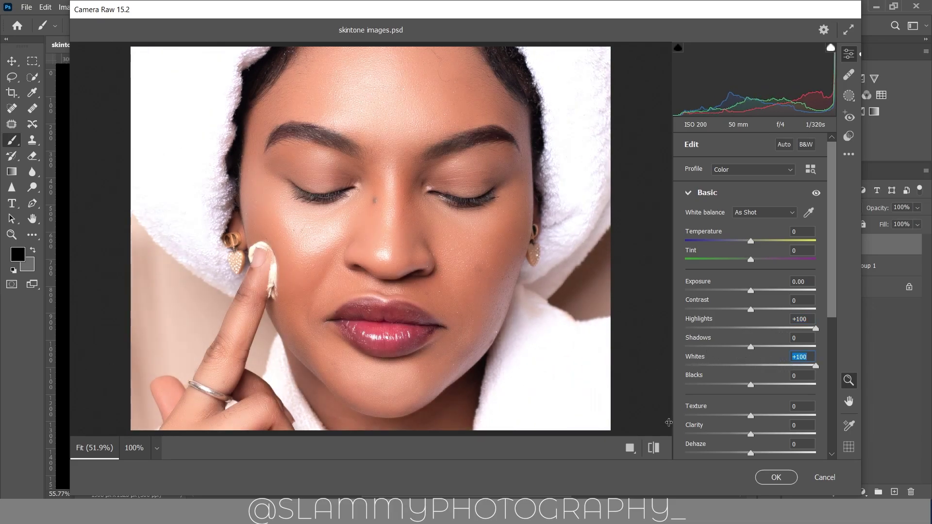
{"action": "left_click", "coordinate": [770, 480]}
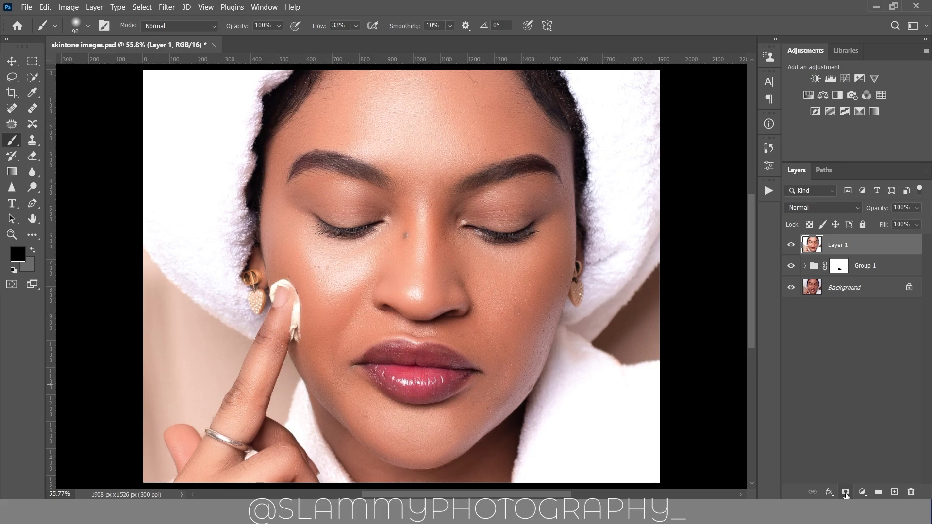
Add a mask to Layer 1 and fill it with the merged image using Apply Image.
{"action": "left_click", "coordinate": [845, 493]}
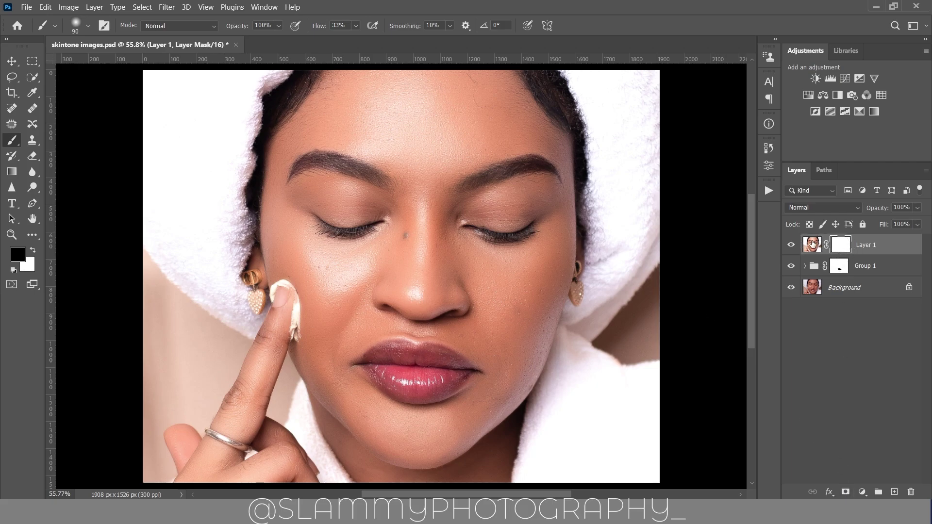
{"action": "left_click", "coordinate": [69, 11]}
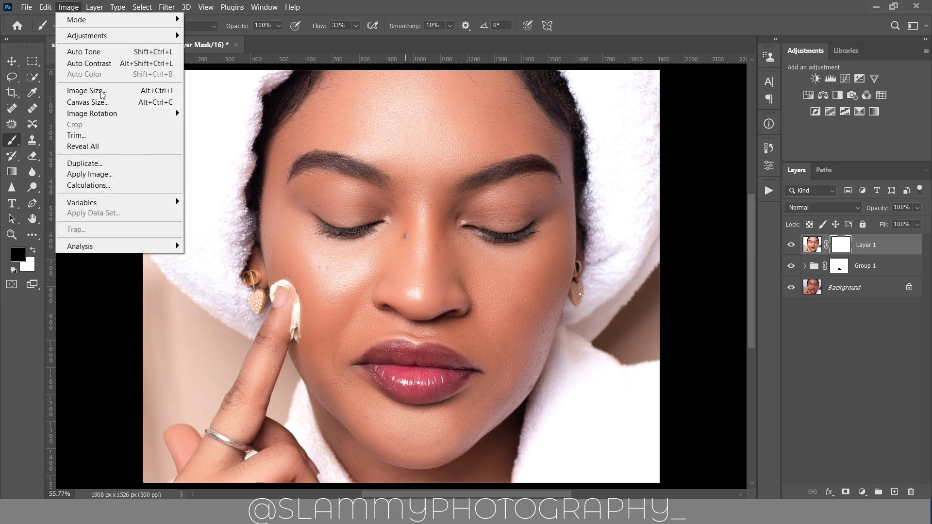
{"action": "left_click", "coordinate": [136, 170]}
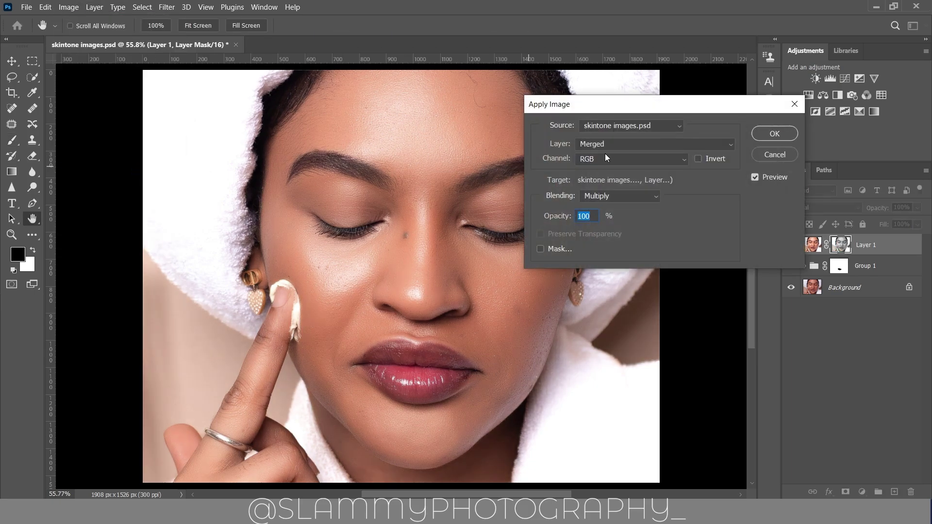
{"action": "left_click", "coordinate": [781, 136]}
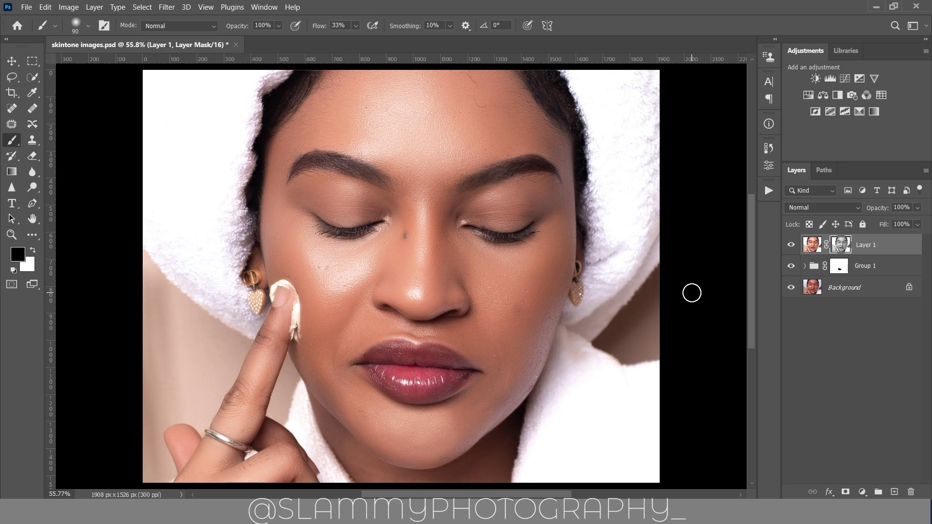
In Layer 1's Blend If, split the Underlying Layer shadow slider to fade between 144 and 185.
{"action": "double_click", "coordinate": [811, 245]}
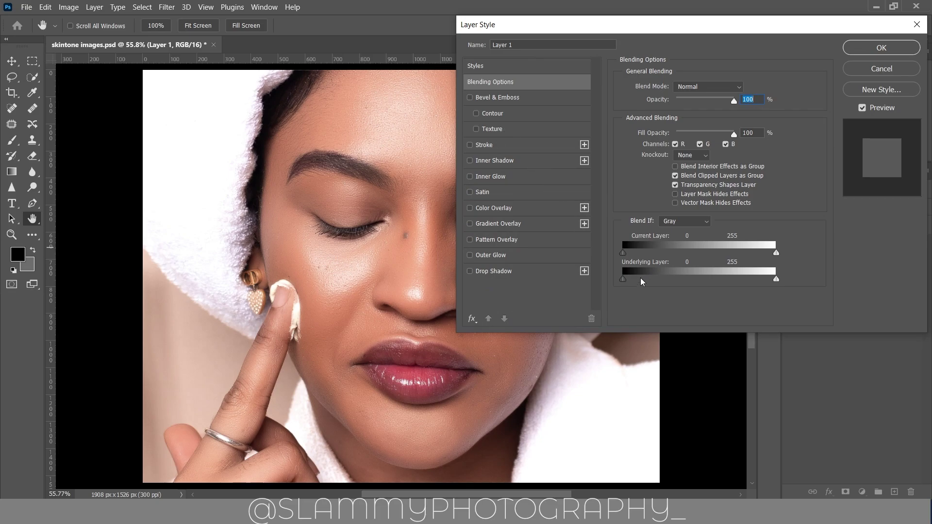
{"action": "left_click_drag", "start_coordinate": [623, 279], "coordinate": [710, 287]}
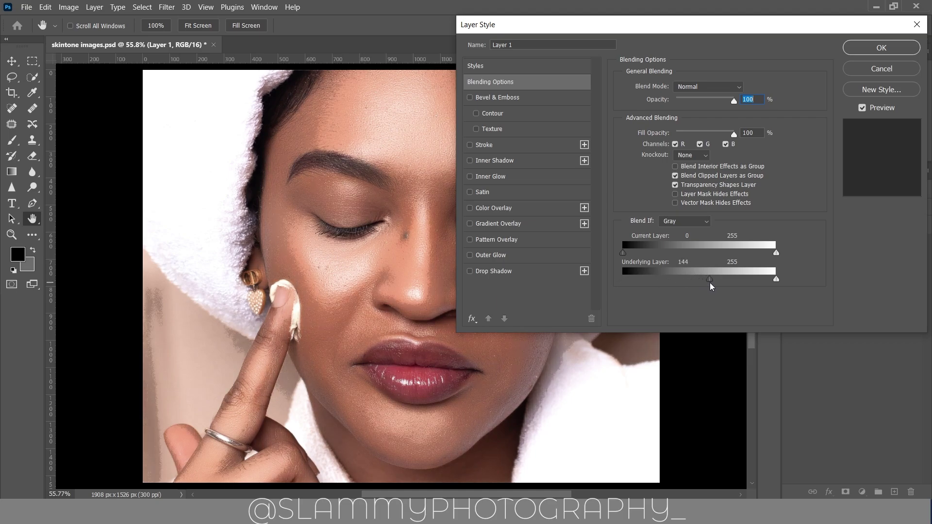
{"action": "left_click_drag", "start_coordinate": [582, 31], "coordinate": [667, 60]}
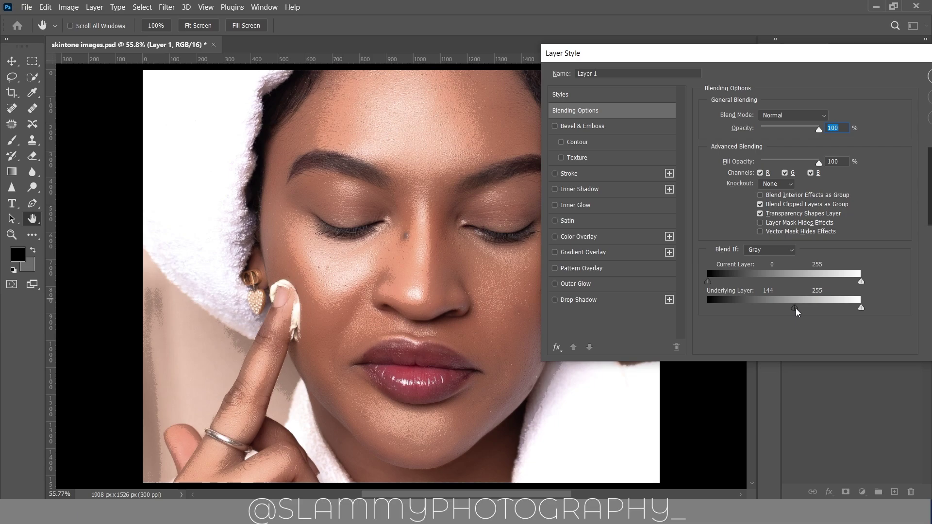
{"action": "left_click_drag", "start_coordinate": [795, 311], "coordinate": [775, 312]}
{"action": "left_click_drag", "start_coordinate": [865, 55], "coordinate": [812, 60]}
{"action": "left_click", "coordinate": [857, 92]}
Toggle Layer 1 and Group 1 visibility to compare, leaving Layer 1 hidden.
{"action": "key", "text": "b"}
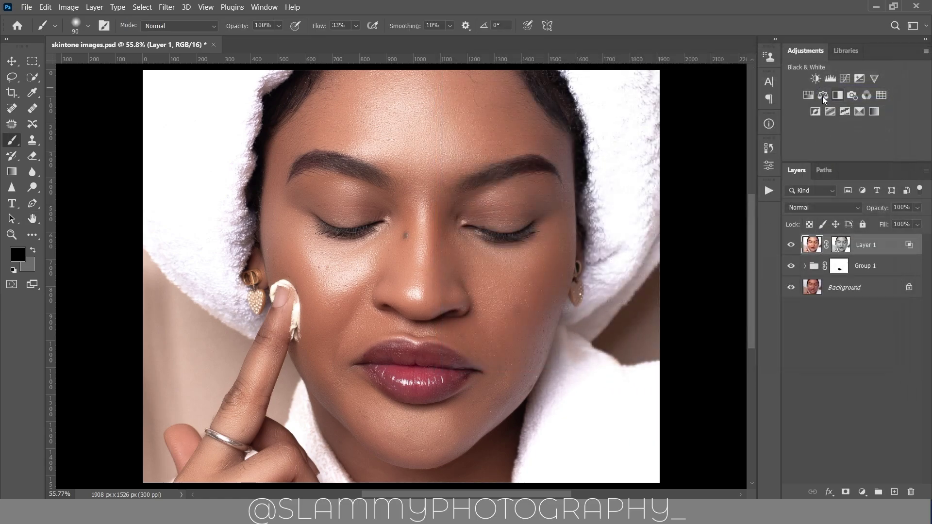
{"action": "left_click", "coordinate": [791, 246]}
{"action": "left_click", "coordinate": [791, 246]}
{"action": "left_click", "coordinate": [791, 245]}
{"action": "left_click", "coordinate": [790, 245]}
{"action": "left_click", "coordinate": [792, 267]}
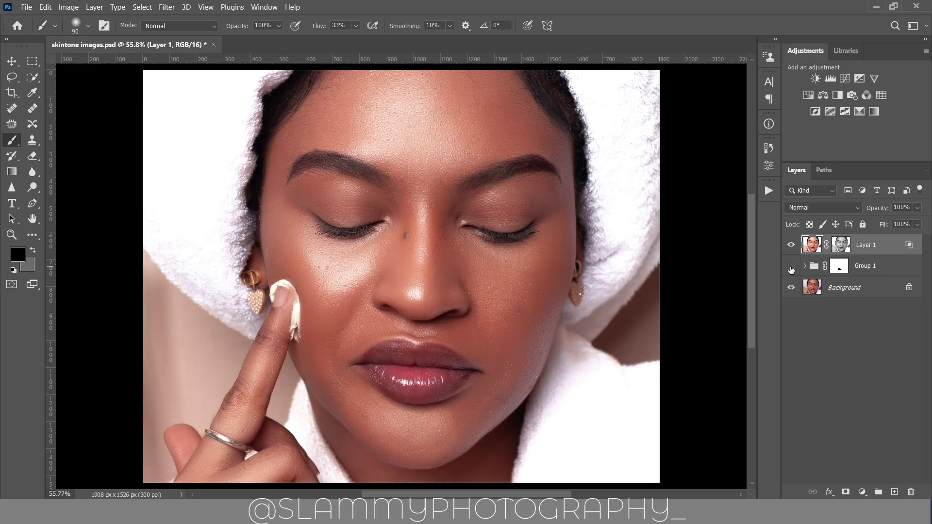
{"action": "left_click", "coordinate": [792, 246]}
{"action": "left_click", "coordinate": [792, 267]}
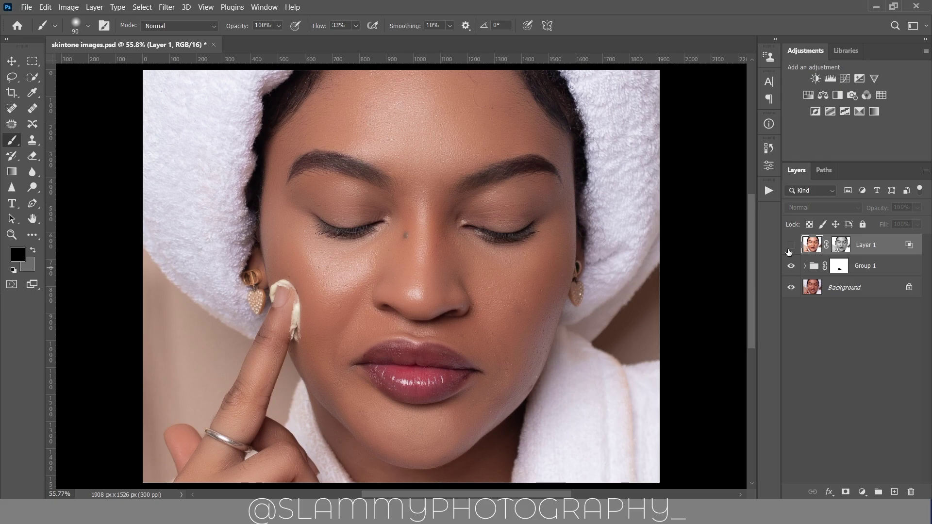
Show Layer 1 again and zoom into the upper face at 107%.
{"action": "left_click", "coordinate": [792, 245]}
{"action": "left_click", "coordinate": [769, 148]}
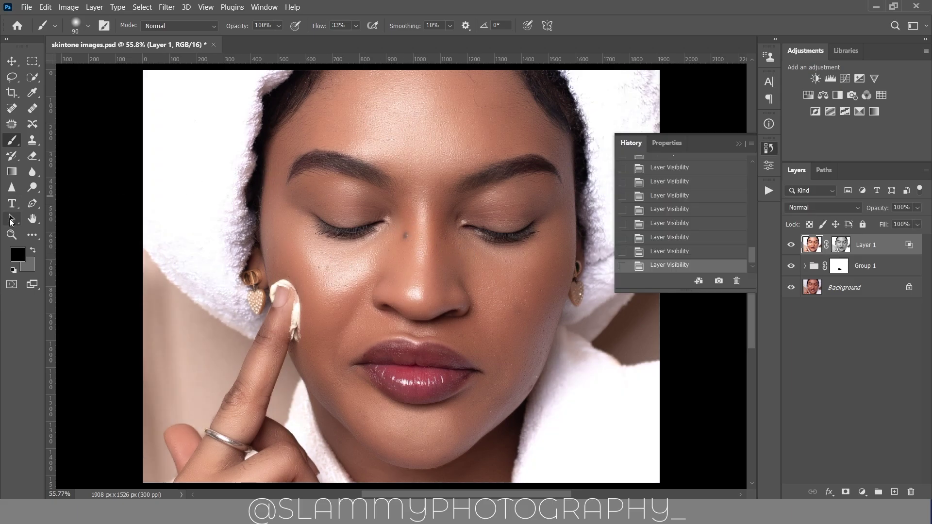
{"action": "left_click", "coordinate": [12, 234]}
{"action": "left_click_drag", "start_coordinate": [400, 134], "coordinate": [414, 174]}
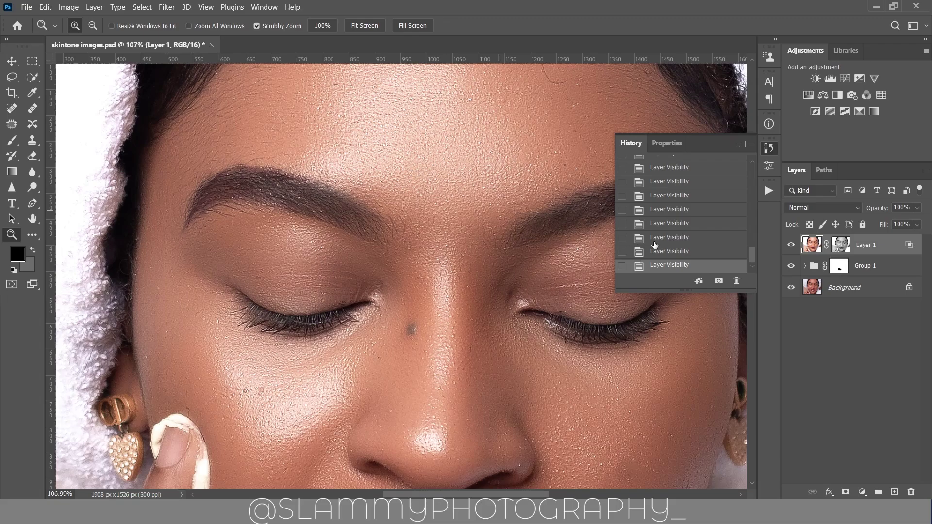
Compare the original snapshot with the flattened and duplicated-layer history states, ending on Duplicate Layer.
{"action": "left_click", "coordinate": [769, 191]}
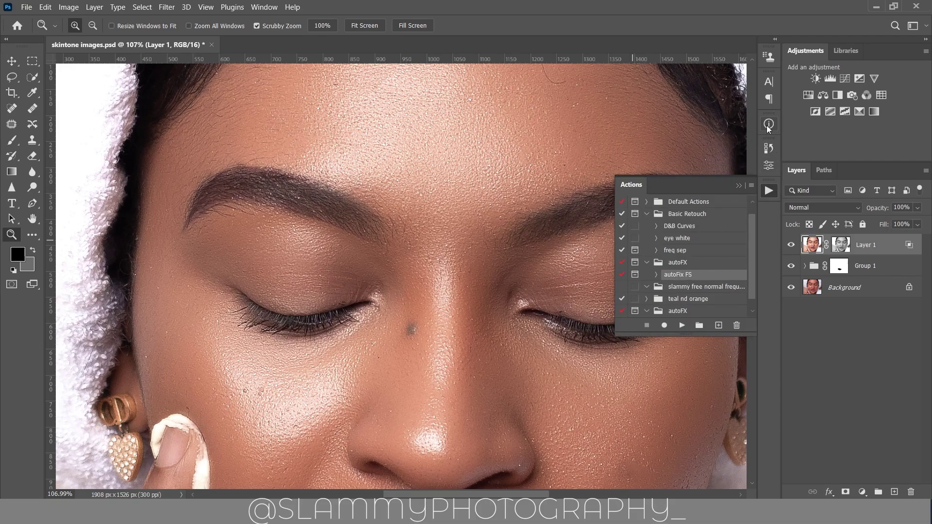
{"action": "left_click", "coordinate": [768, 149]}
{"action": "scroll", "coordinate": [750, 255], "scroll_direction": "up", "scroll_amount": 3}
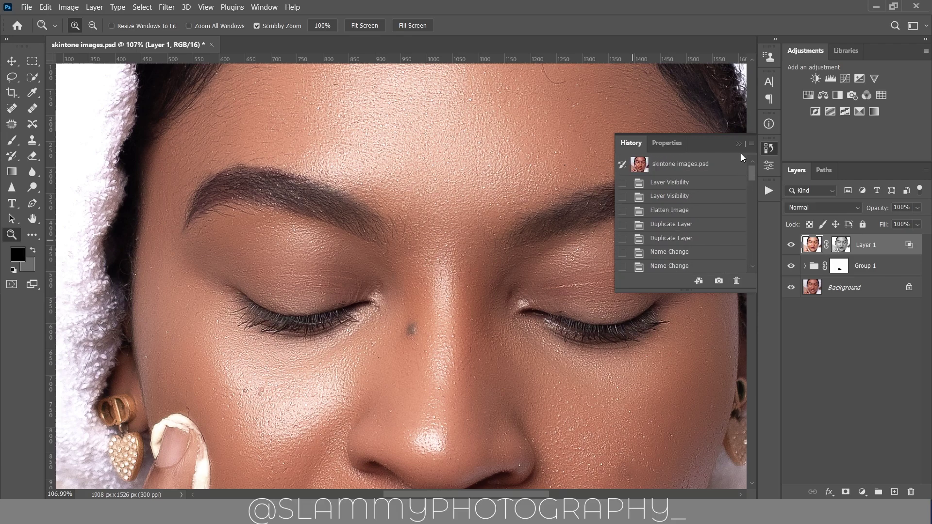
{"action": "left_click", "coordinate": [679, 168]}
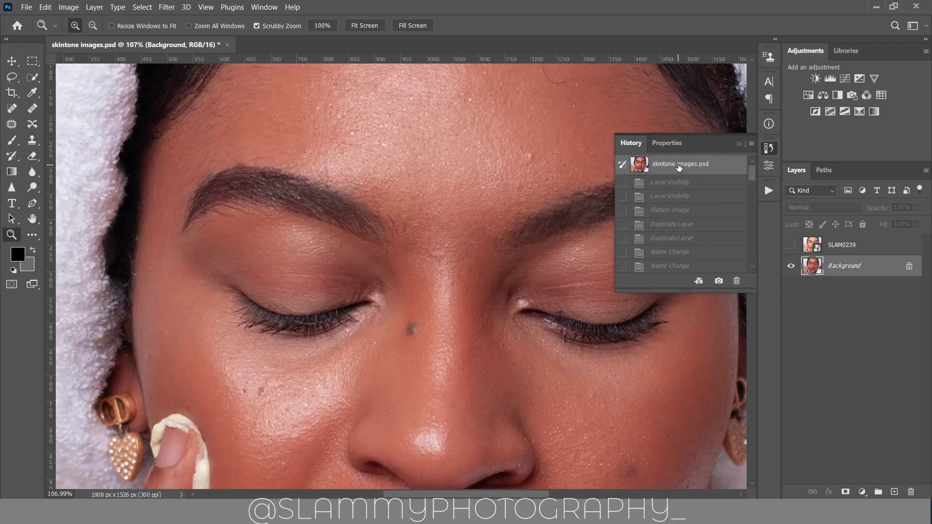
{"action": "left_click", "coordinate": [670, 214]}
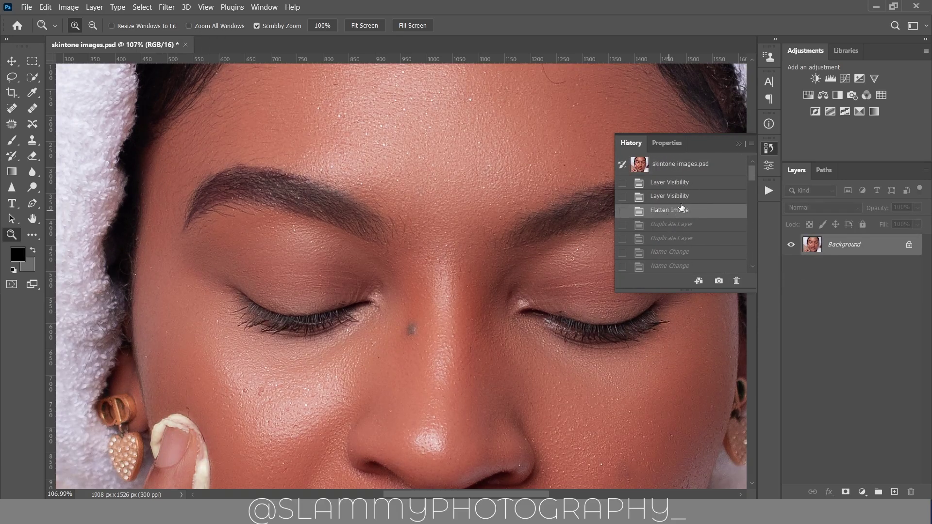
{"action": "left_click", "coordinate": [681, 167]}
{"action": "left_click", "coordinate": [673, 225]}
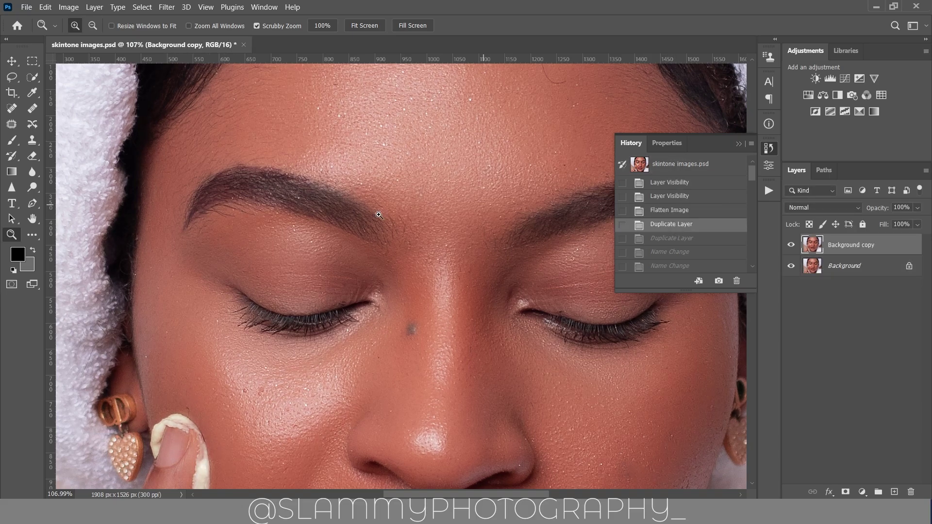
{"action": "scroll", "coordinate": [468, 240], "scroll_direction": "down", "scroll_amount": 8}
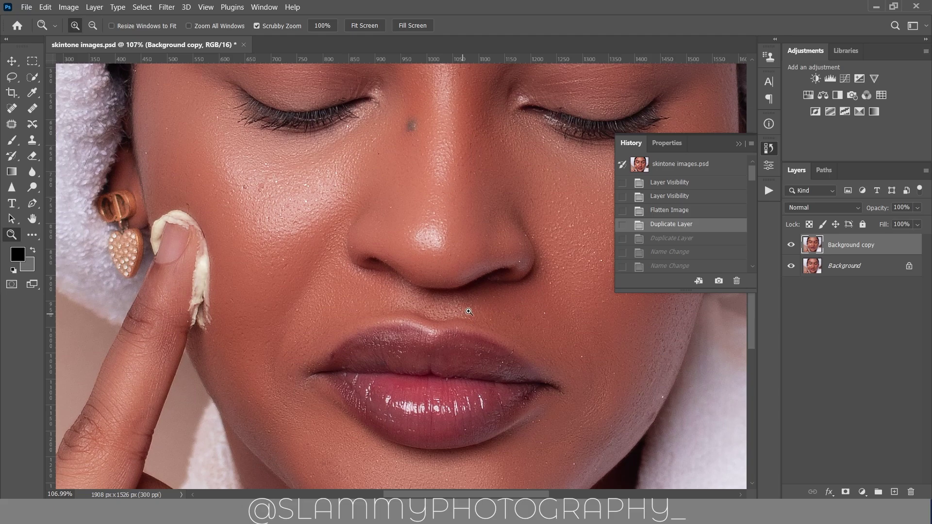
{"action": "left_click", "coordinate": [679, 165]}
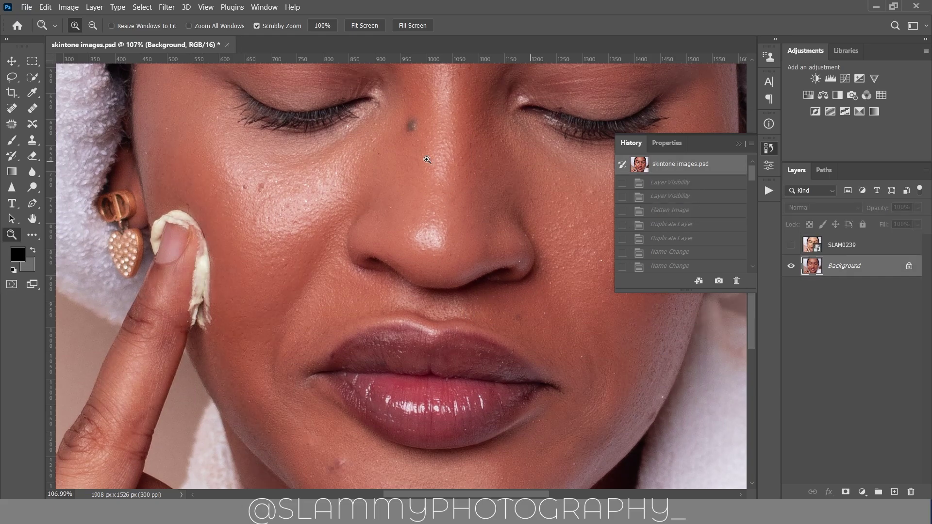
{"action": "scroll", "coordinate": [690, 330], "scroll_direction": "up", "scroll_amount": 6}
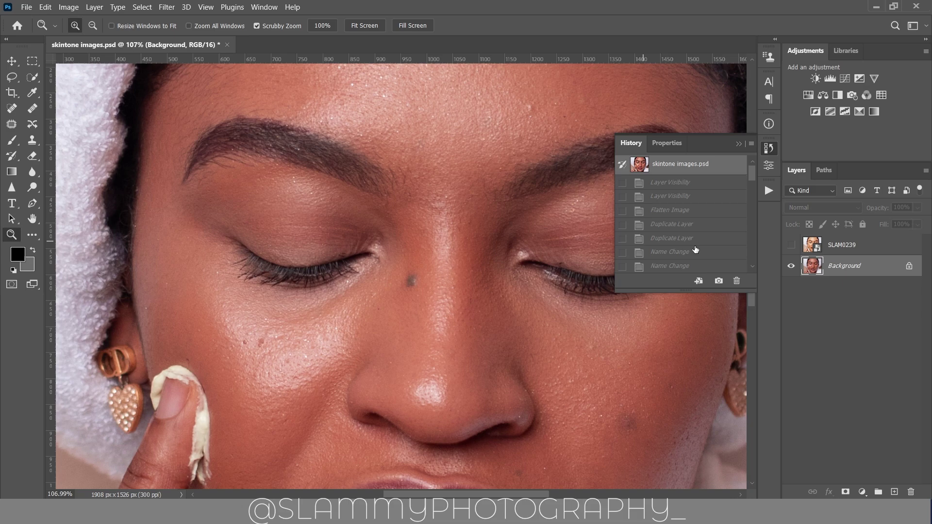
{"action": "left_click", "coordinate": [675, 225]}
Fit the whole image on screen and show the Actions panel.
{"action": "left_click", "coordinate": [206, 7]}
{"action": "left_click", "coordinate": [236, 114]}
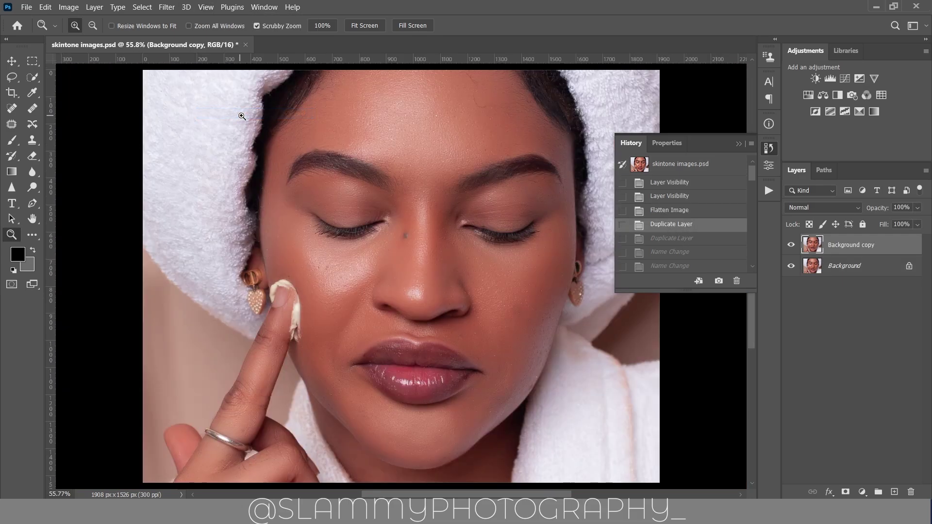
{"action": "left_click", "coordinate": [768, 190]}
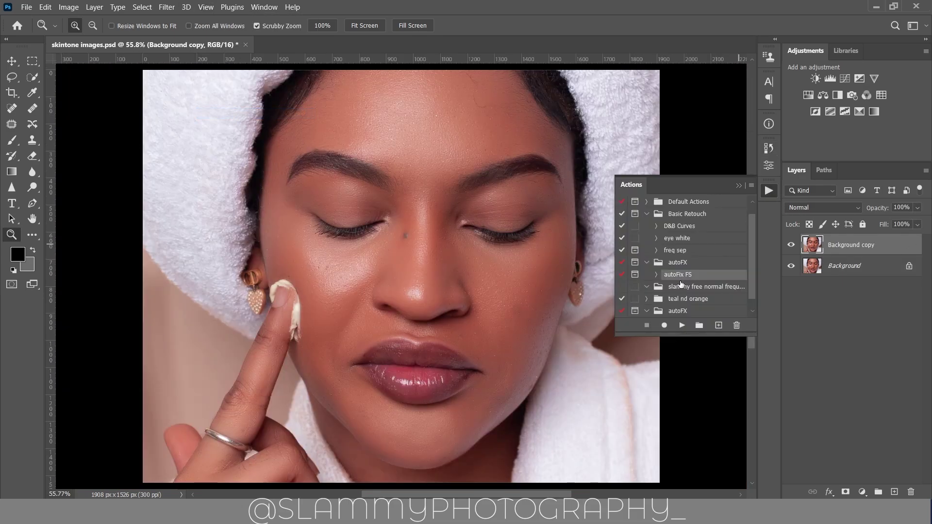